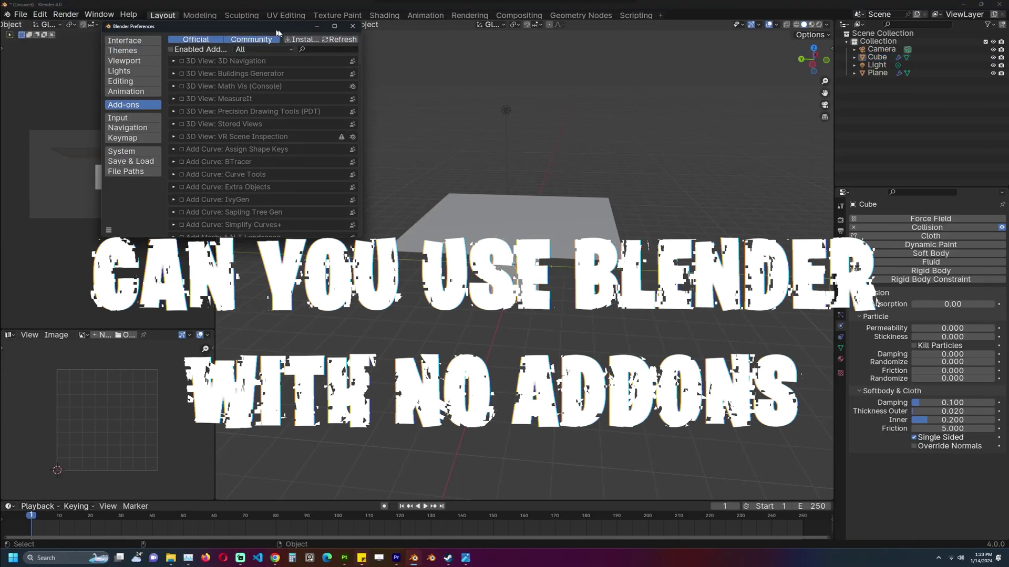
Disable the Object: Quick functions add-on in the Preferences add-ons list.
scroll(326, 181, "down", 10)
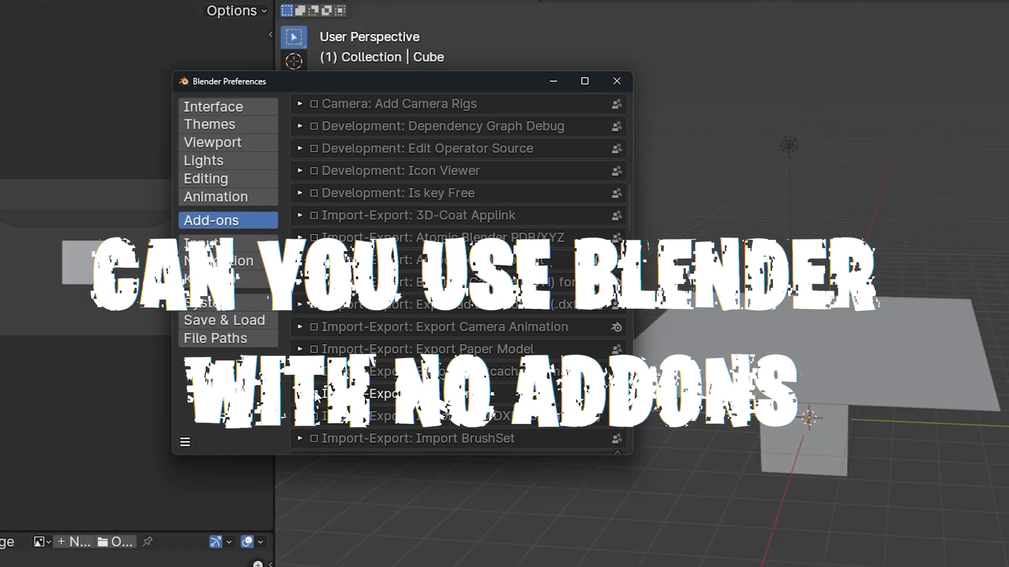
scroll(315, 395, "down", 10)
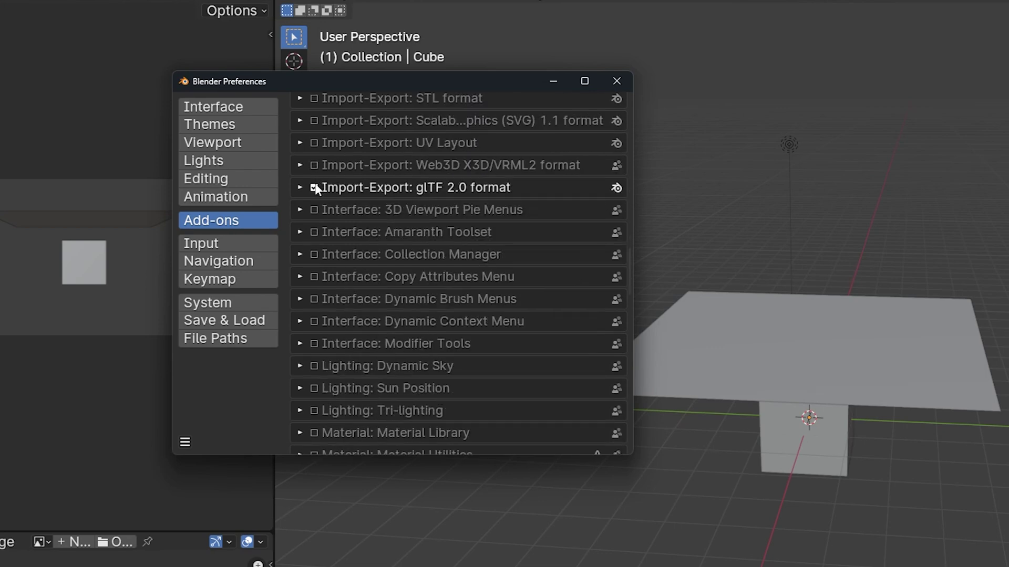
scroll(326, 221, "down", 7)
scroll(326, 210, "up", 6)
scroll(313, 220, "down", 15)
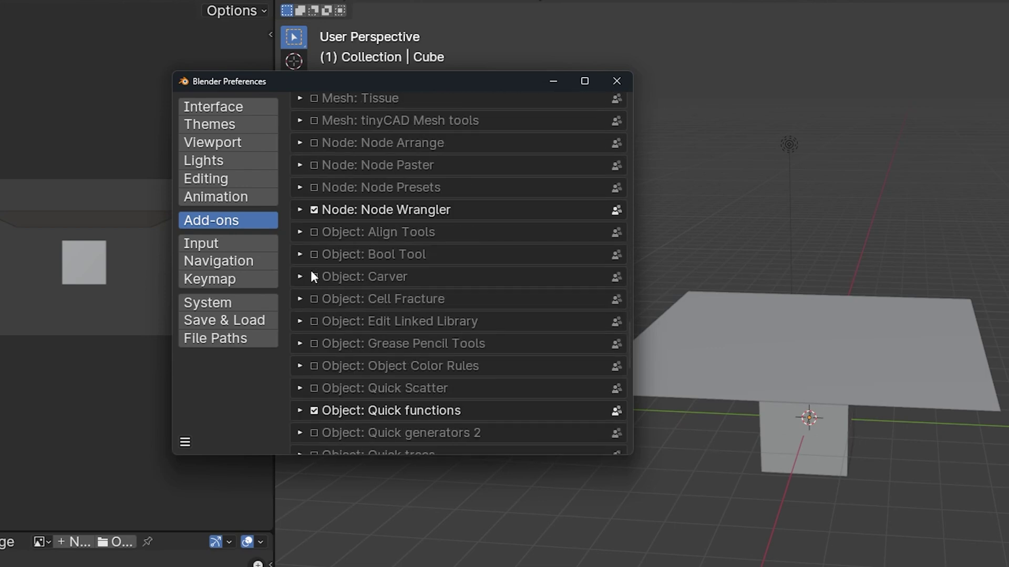
left_click(314, 411)
scroll(317, 328, "down", 6)
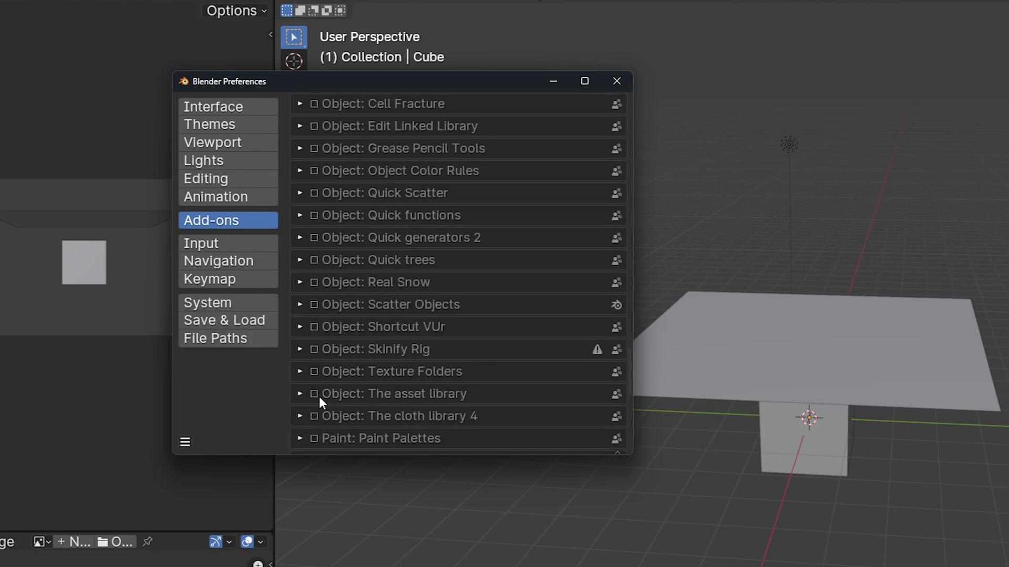
scroll(326, 295, "down", 10)
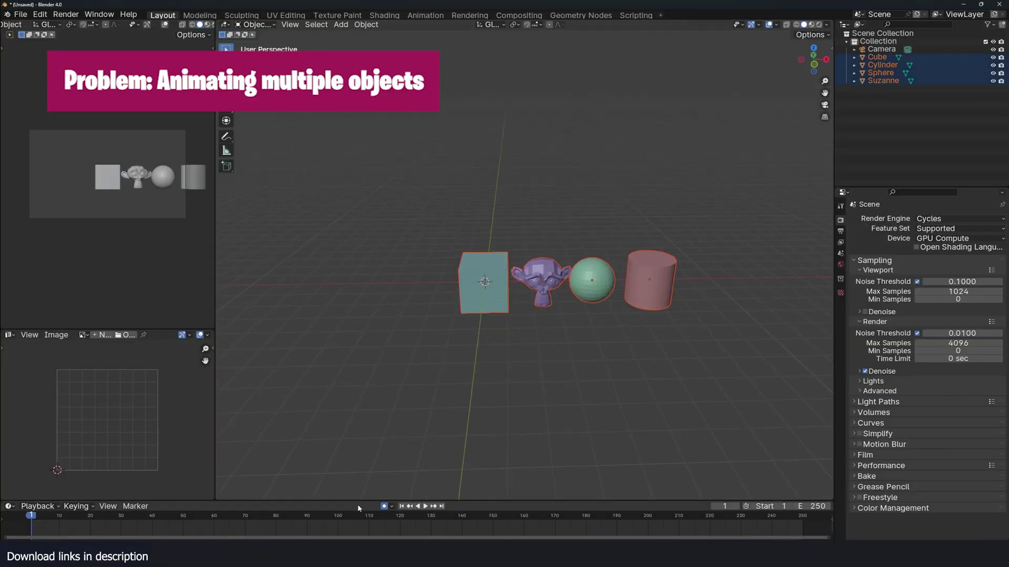
Play the sphere's decimation, copy its modifiers to the other objects, and check the cube.
key("space")
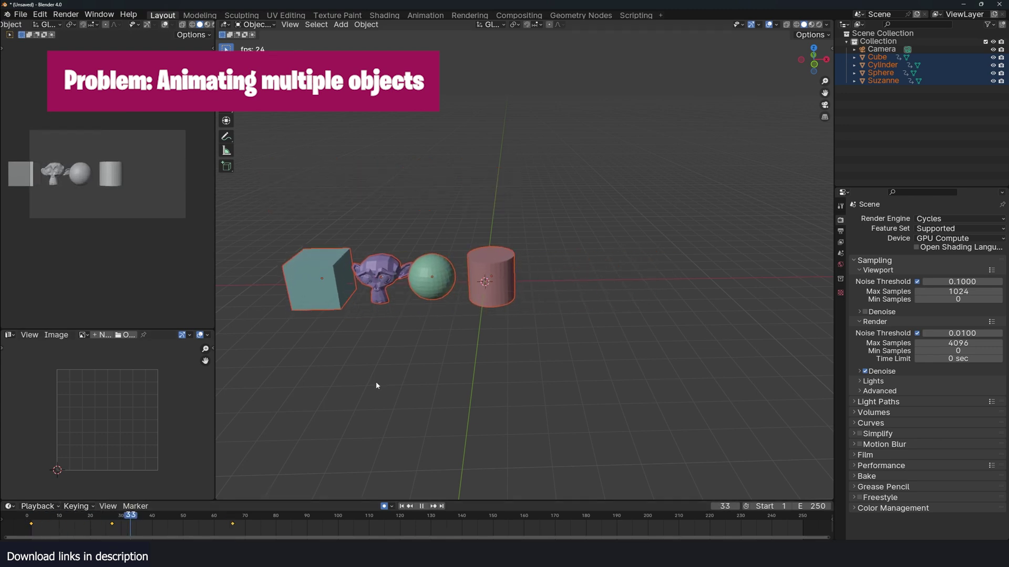
key("Escape")
key("x")
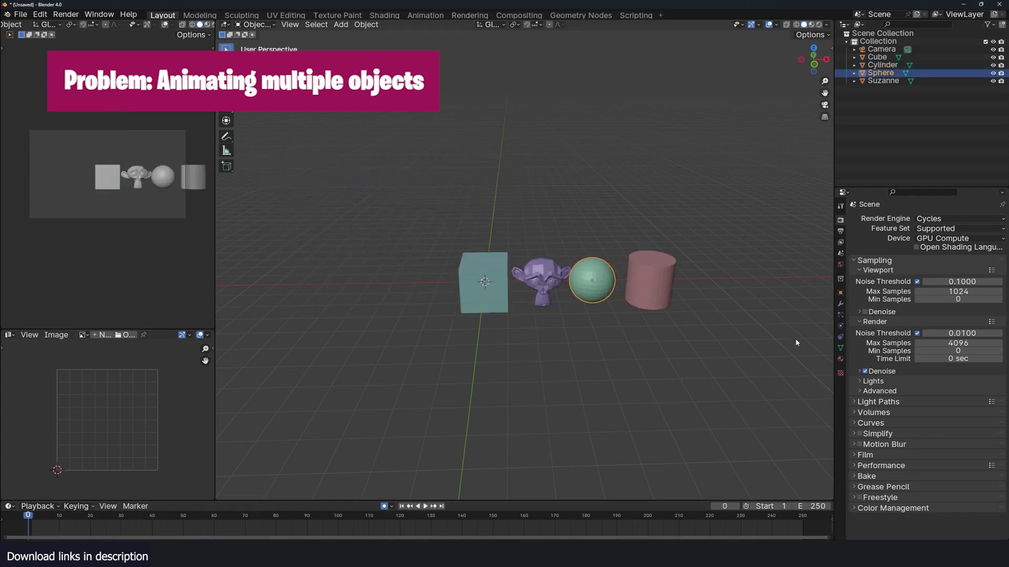
left_click(841, 303)
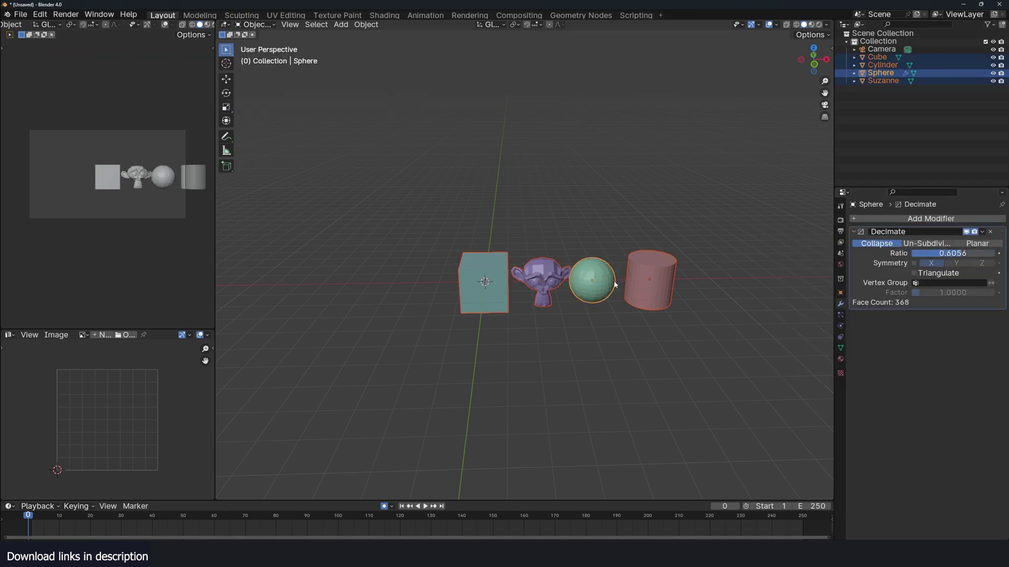
key("ctrl+l")
left_click(586, 369)
left_click(716, 311)
left_click(877, 57)
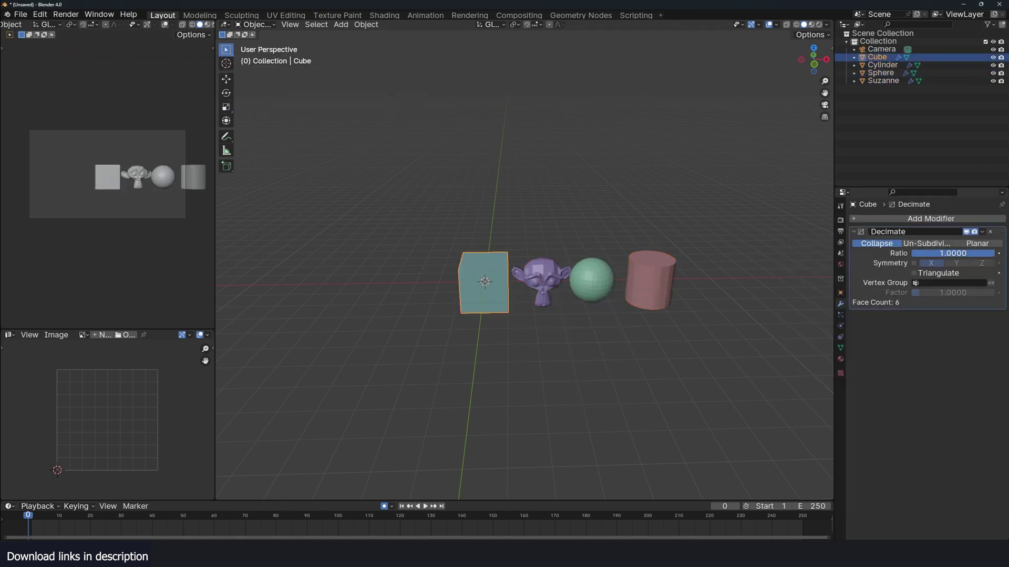
left_click_drag(368, 500, 368, 482)
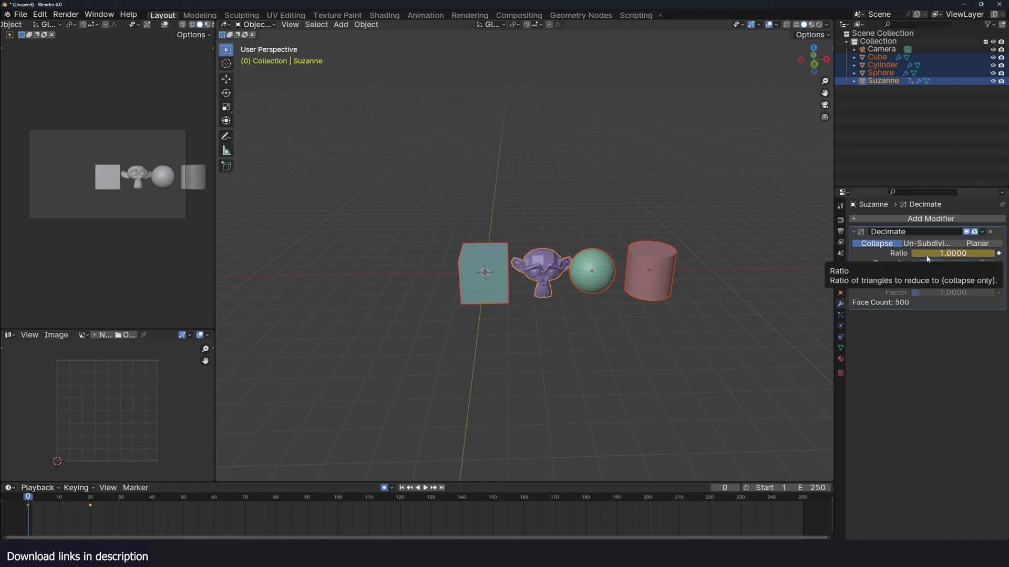
Copy the animated Decimate modifier to all objects and play back to check decimation.
key("ctrl+l")
left_click(598, 264)
key("space")
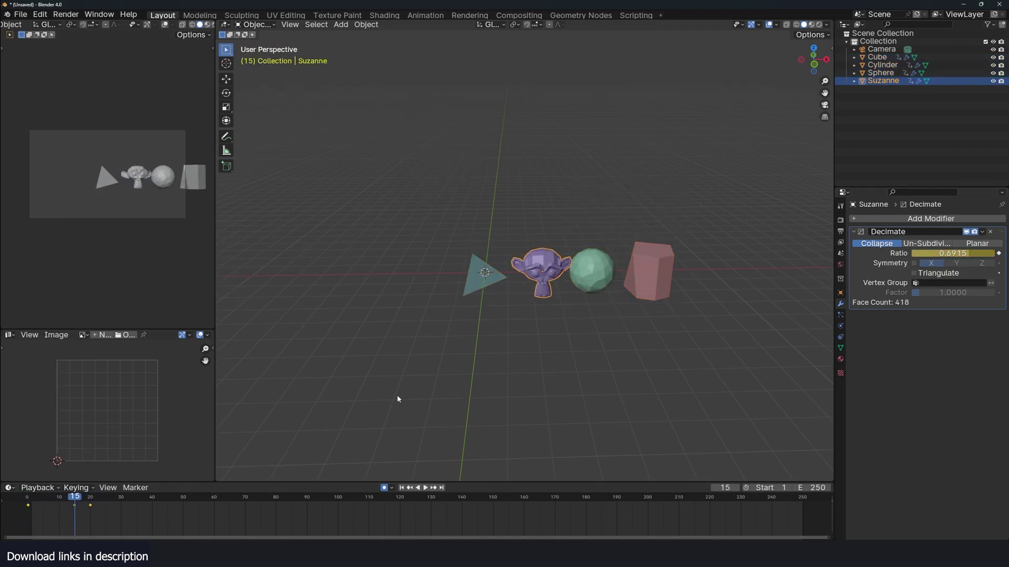
key("Escape")
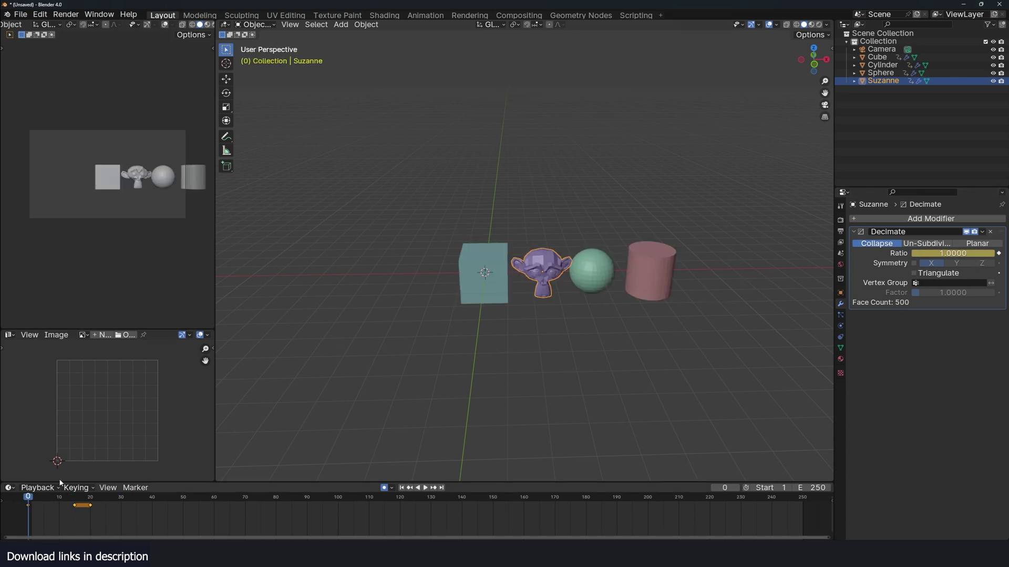
key("Up")
left_click(486, 276)
left_click(572, 276)
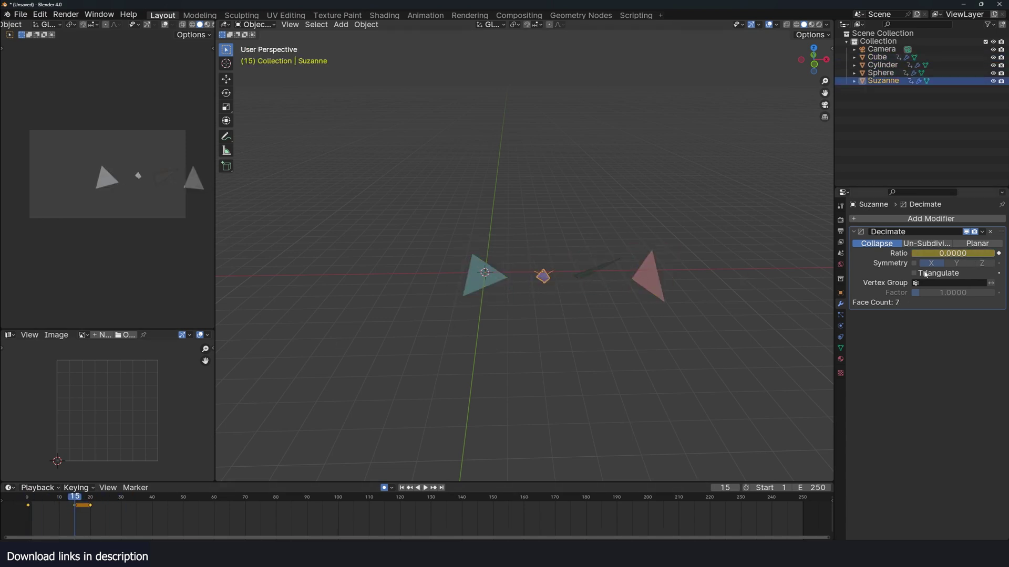
key("shift+ctrl+space")
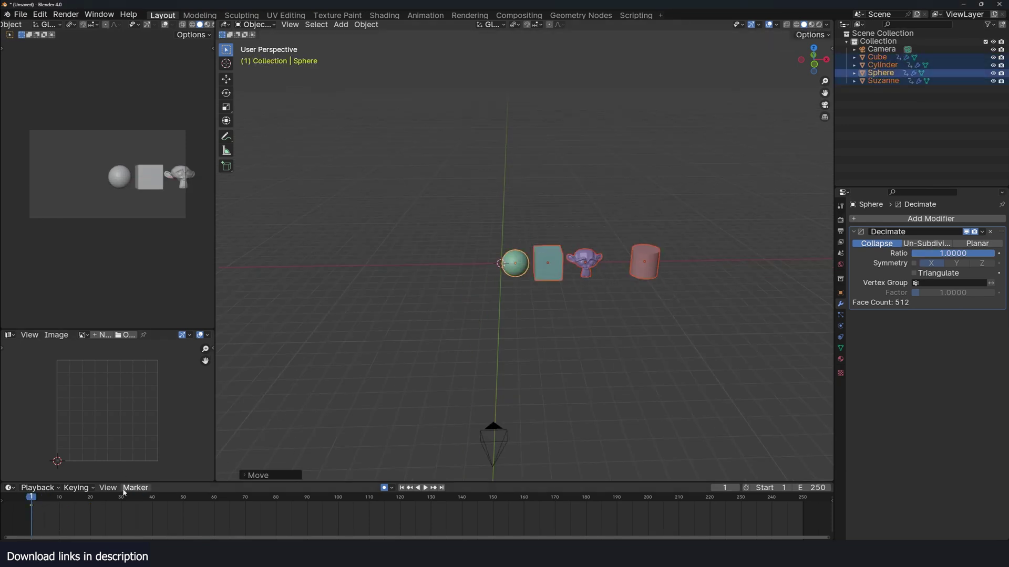
Keyframe the moved objects' positions and link the sphere's animation data to them.
left_click(432, 323)
key("r")
key("r")
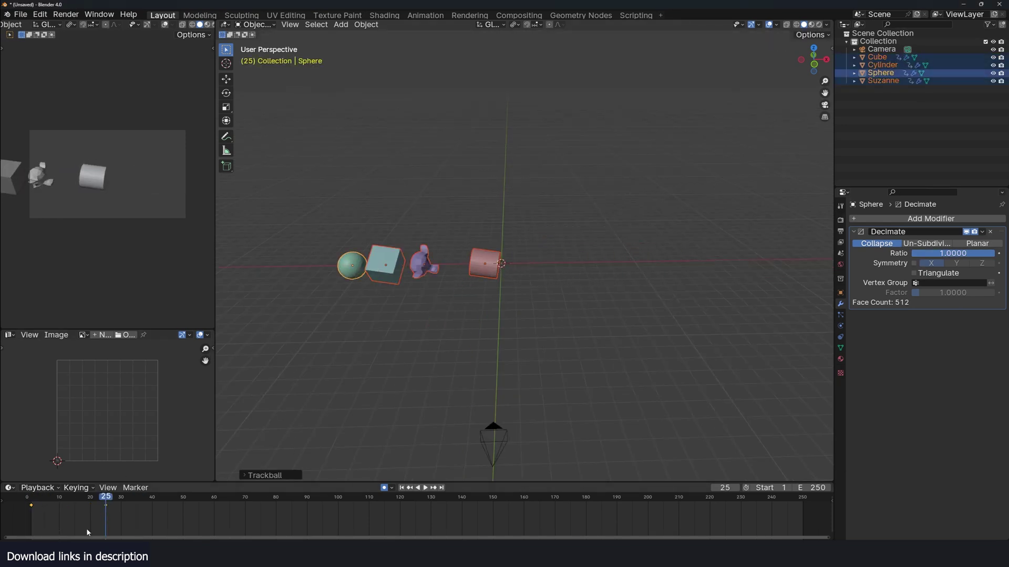
key("shift+Left")
key("ctrl+l")
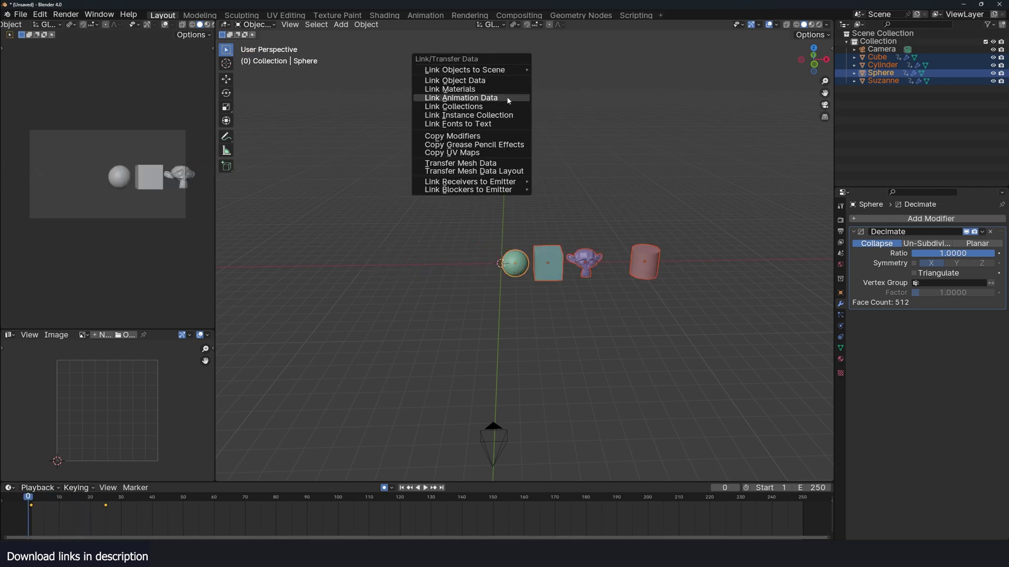
left_click(507, 102)
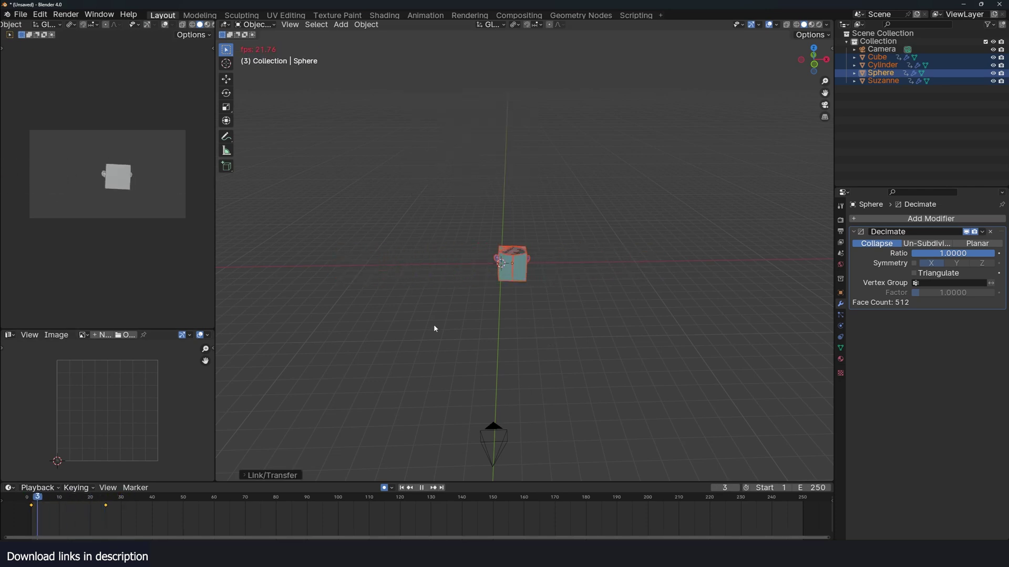
key("Escape")
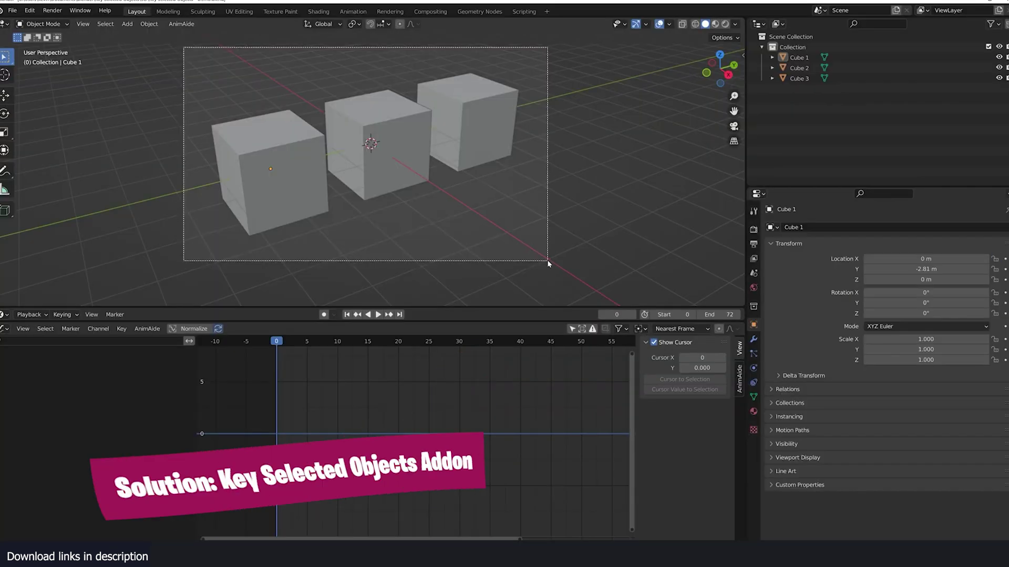
Keyframe Location on all three selected cubes at once, then undo it.
right_click(912, 262)
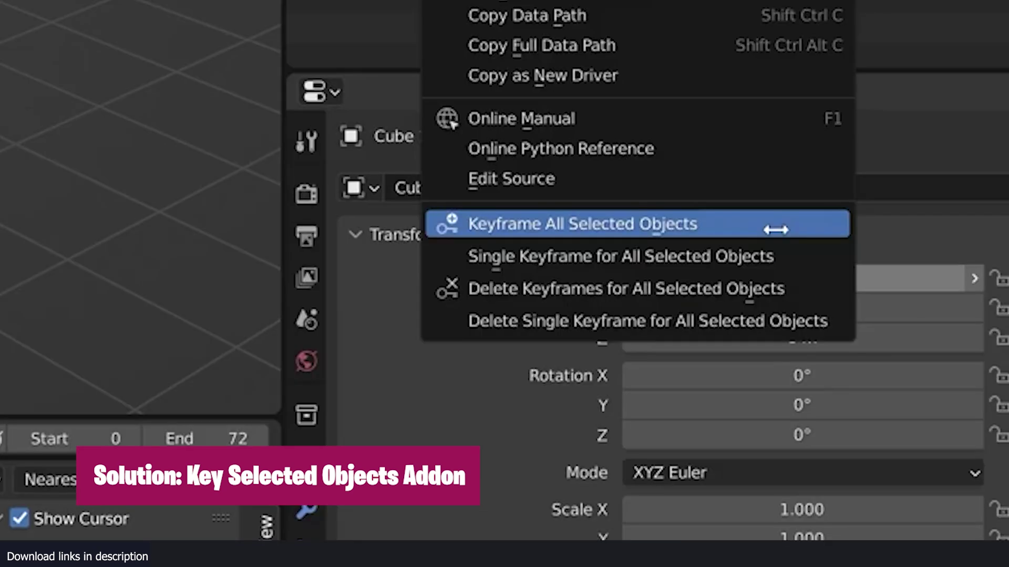
left_click(917, 241)
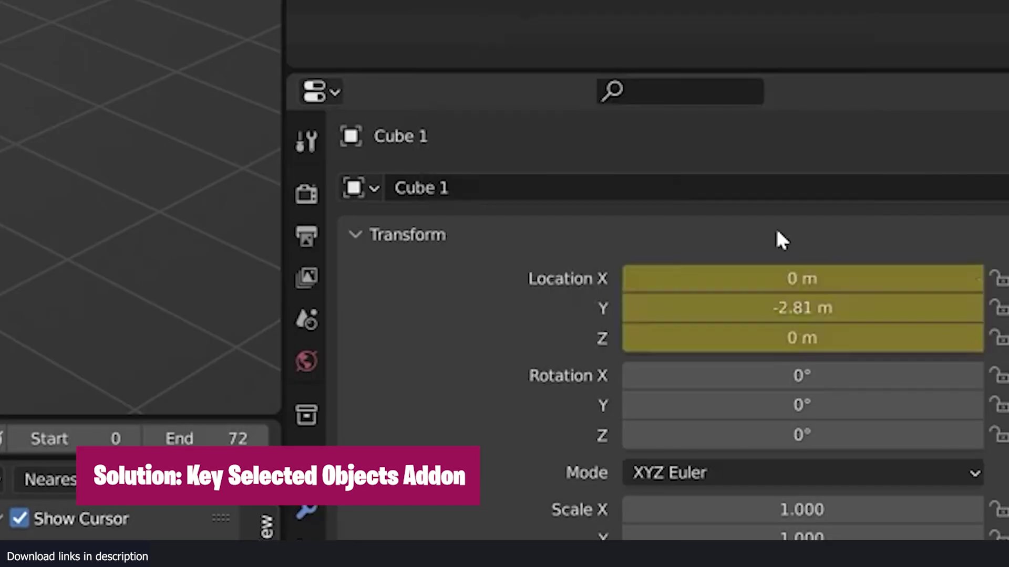
key("ctrl+z")
Add and then delete a Location keyframe on all selected cubes, then bring up the lights' Power options.
right_click(981, 259)
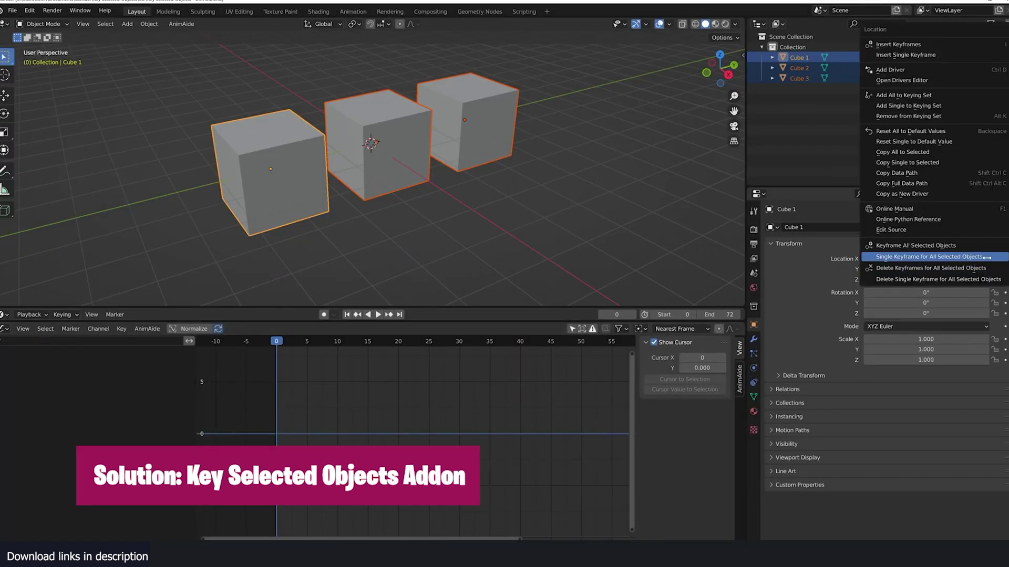
left_click(986, 258)
right_click(951, 256)
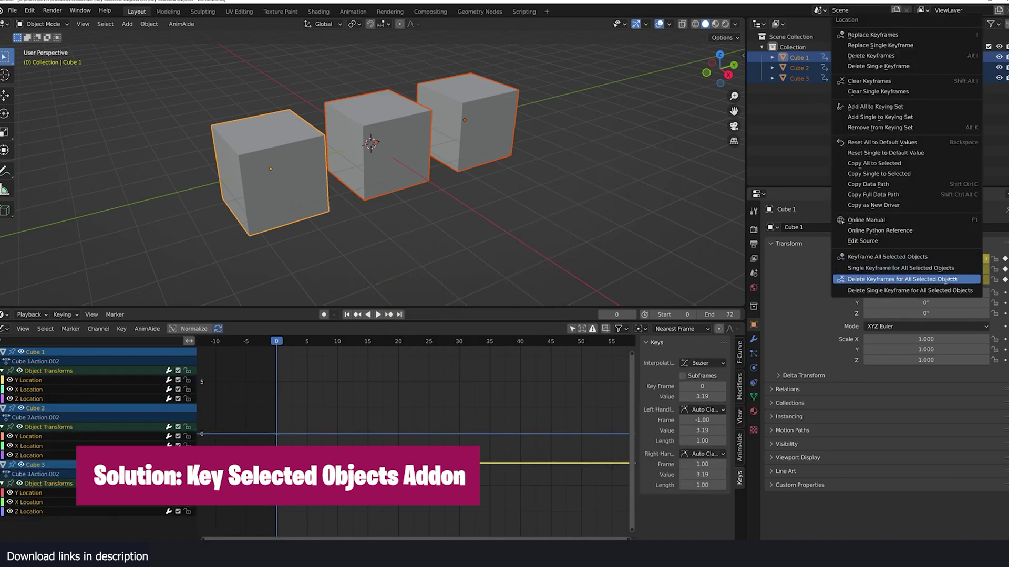
left_click(951, 279)
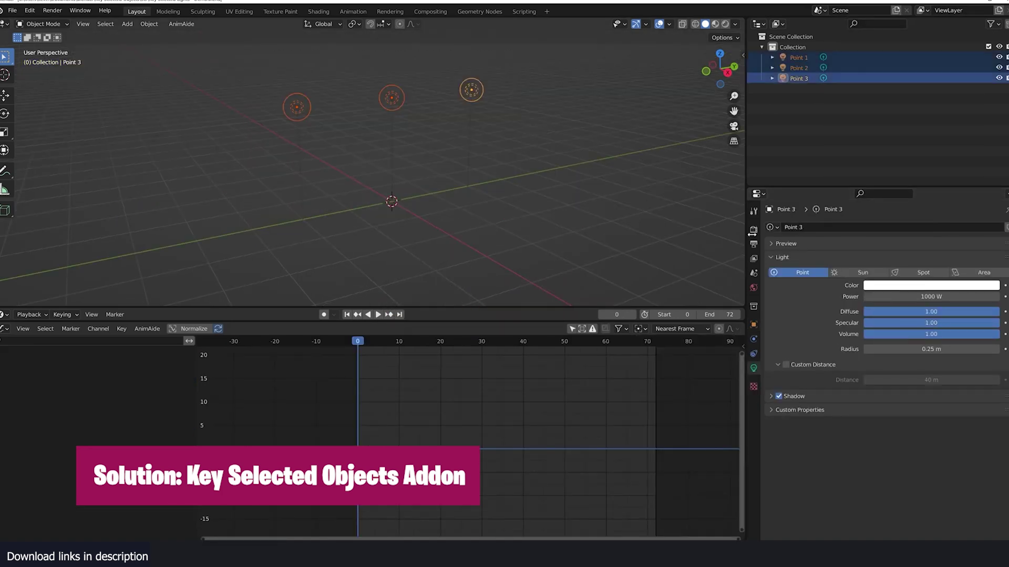
right_click(899, 297)
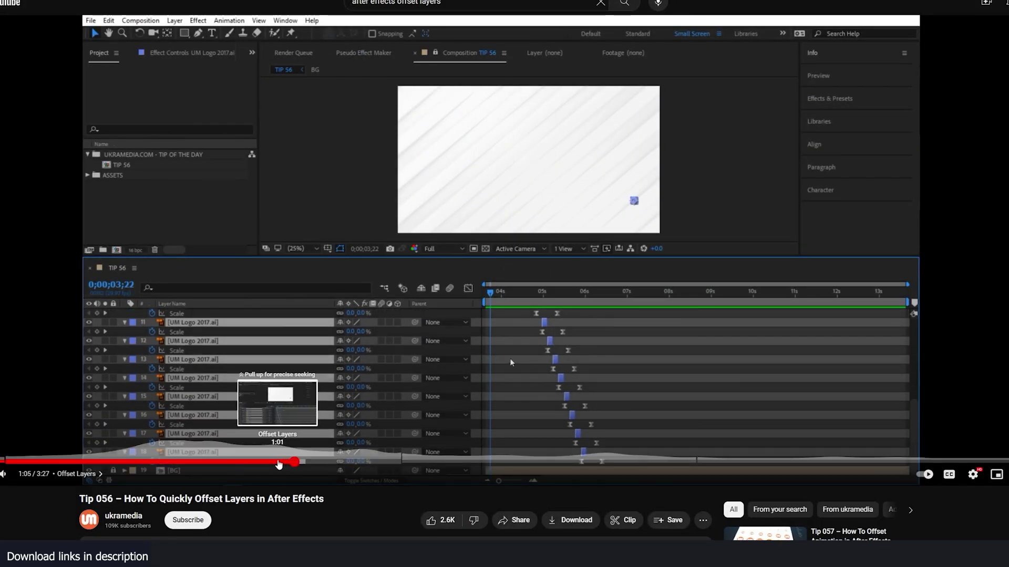
Rewind the After Effects tutorial to the Sequence Layers step.
left_click(265, 462)
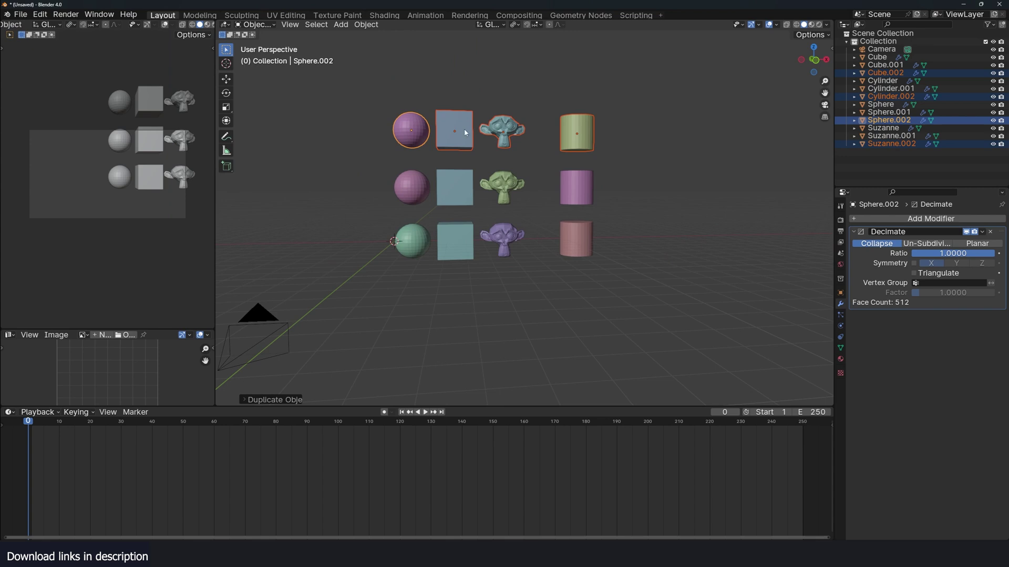
Scale the objects to about 0.19 around the 3D cursor, rotate about global Y, keyframe at frame 20.
left_click(548, 285)
key("s")
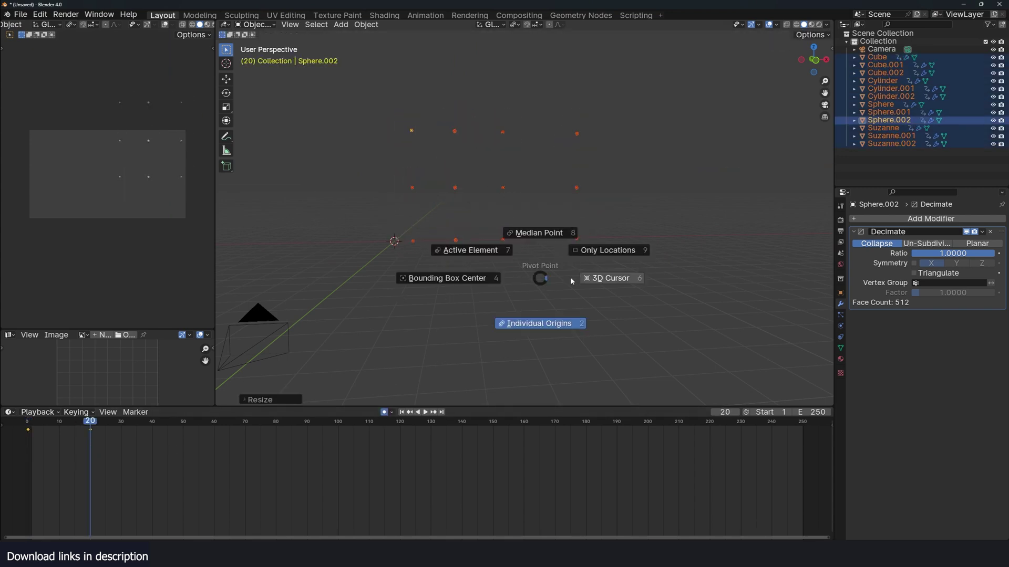
left_click(572, 281)
key("r")
key("y")
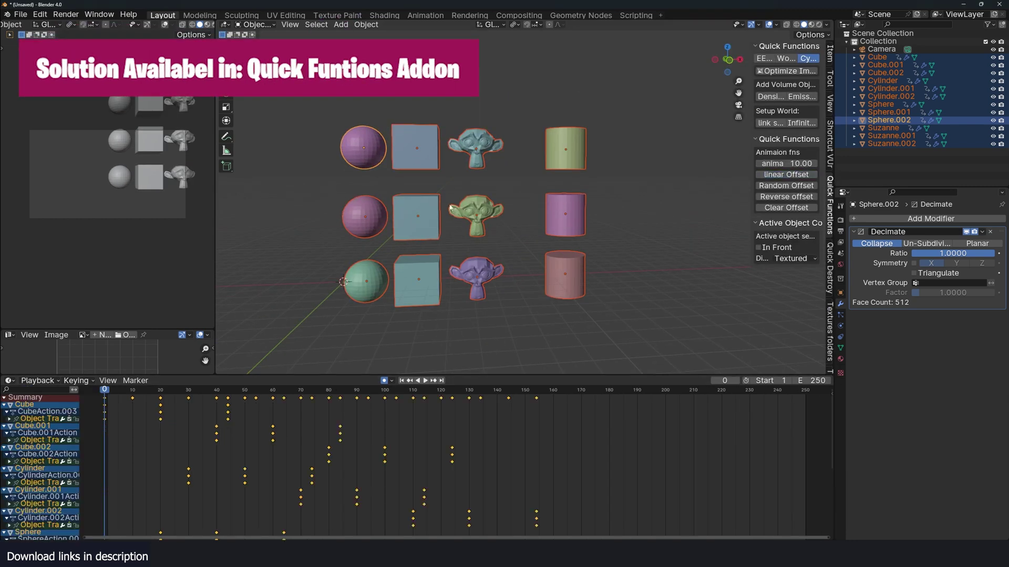
key("space")
scroll(450, 208, "down", 4)
Duplicate the selected keyframes about 55 frames later and play the animation.
key("Escape")
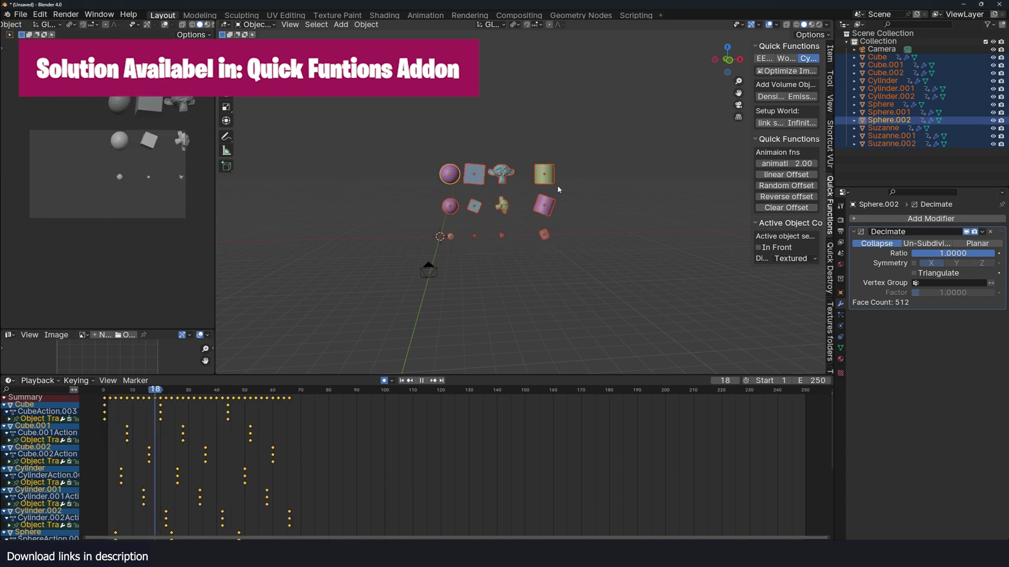
key("Escape")
key("shift+d")
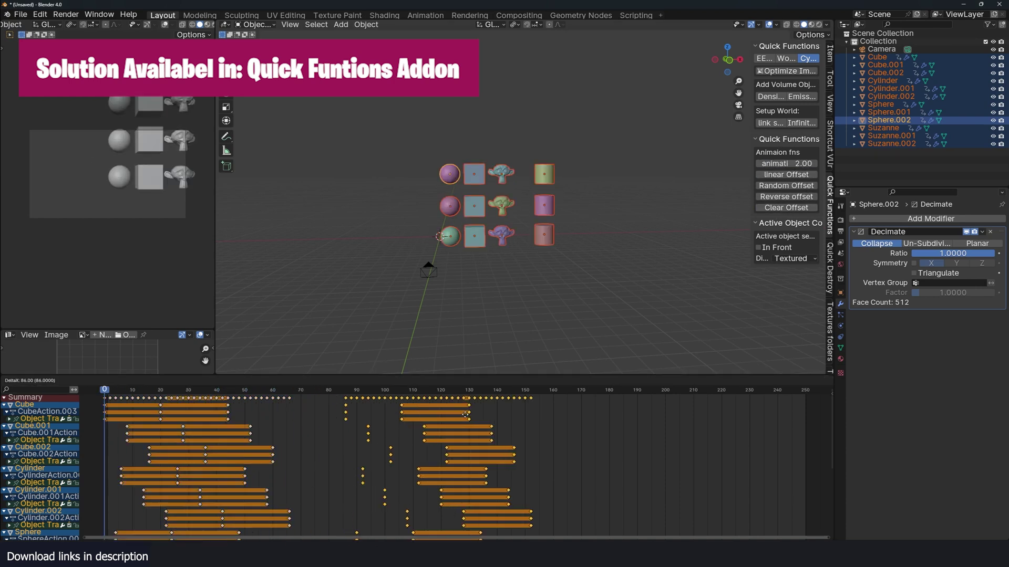
left_click(349, 415)
key("space")
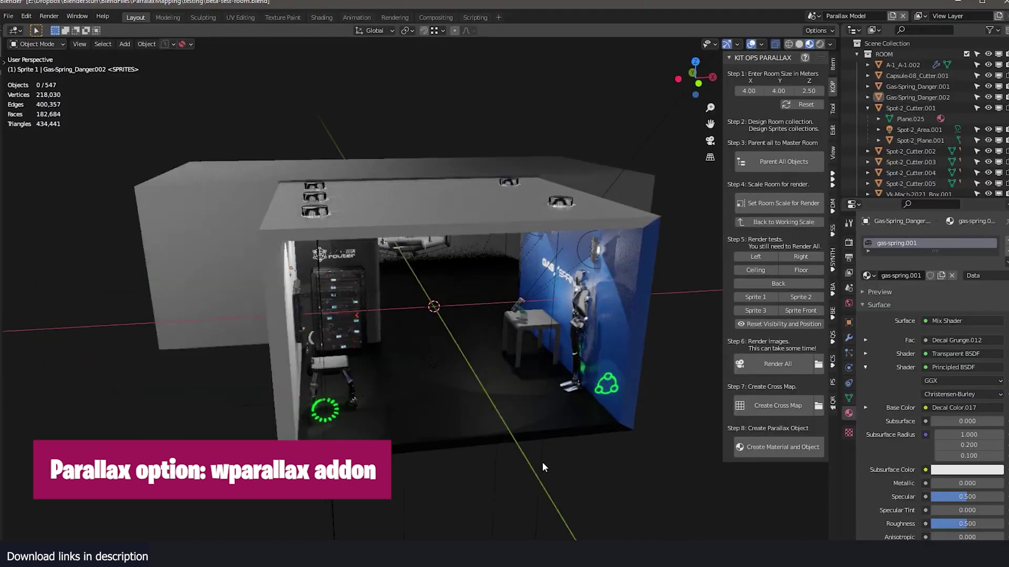
Orbit to face into the room and render all the parallax images.
middle_click_drag(544, 467, 778, 371)
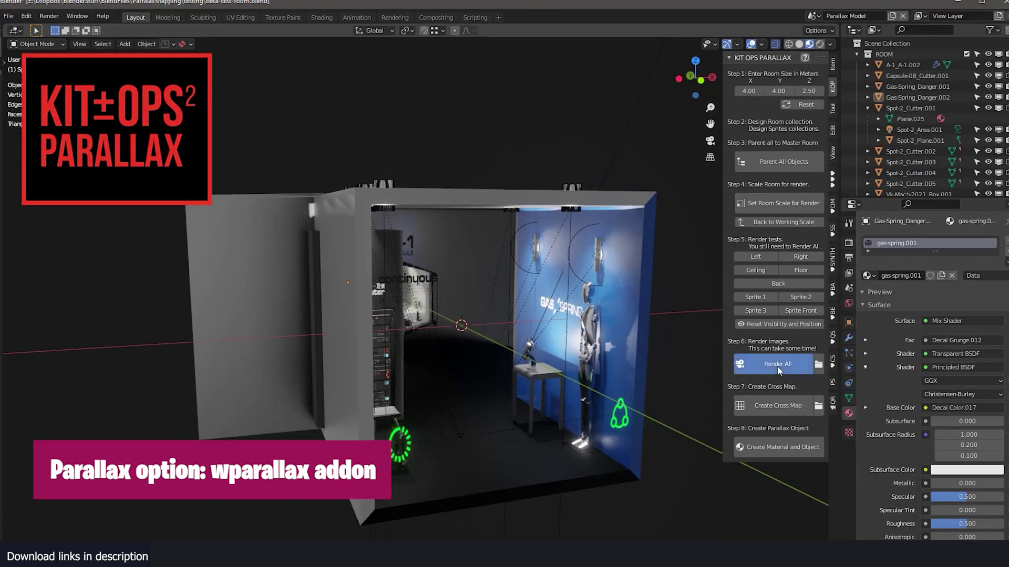
left_click(779, 370)
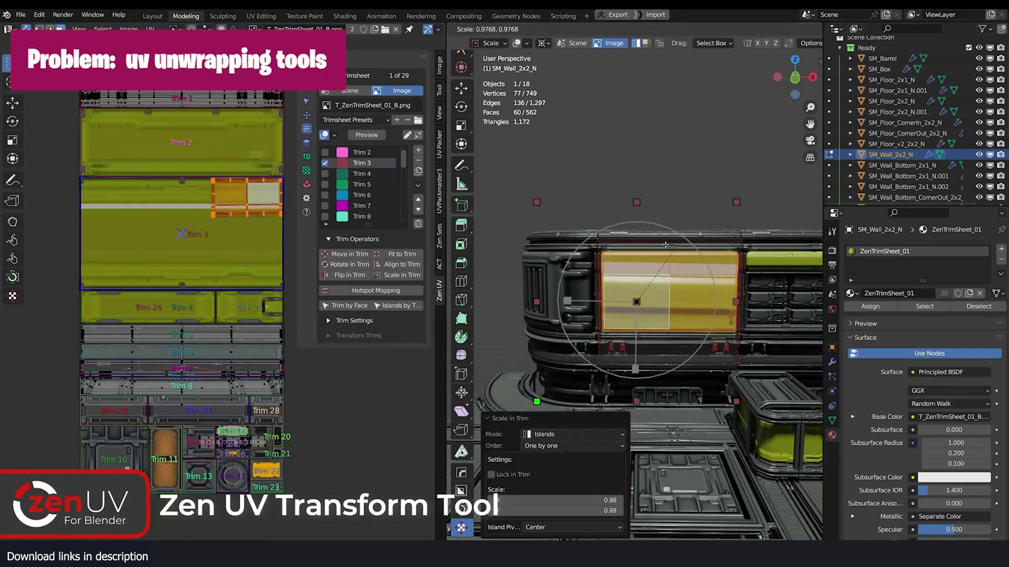
Move the wall's UV island into another trim and hotspot-map the bridge onto the wood trims.
left_click_drag(636, 302, 659, 514)
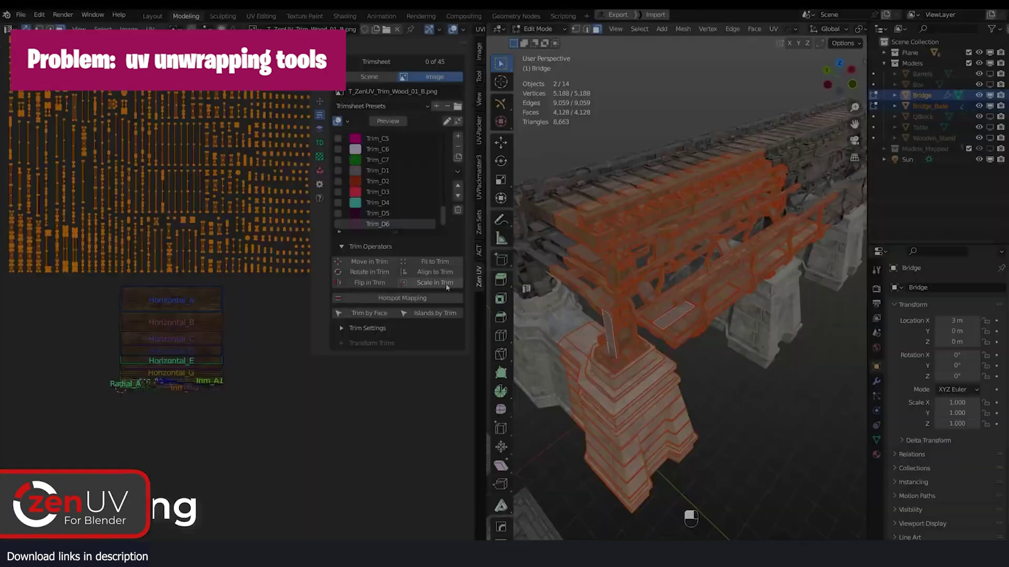
left_click(402, 298)
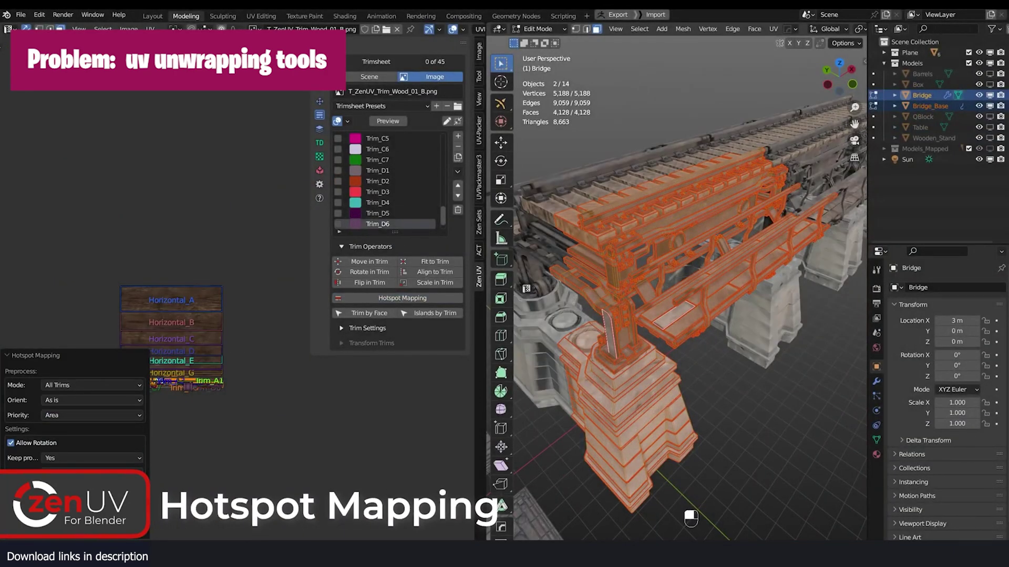
middle_click(759, 235, "alt")
key("Tab")
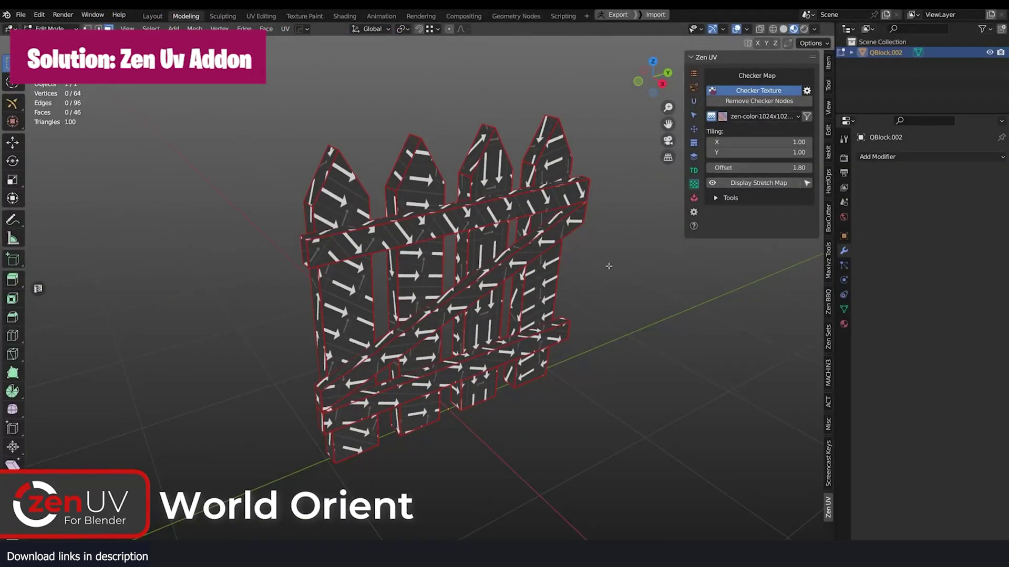
World-orient the fence's UVs, unstack and quadrify the amulet's islands, and preview a checker texture.
left_click(745, 103)
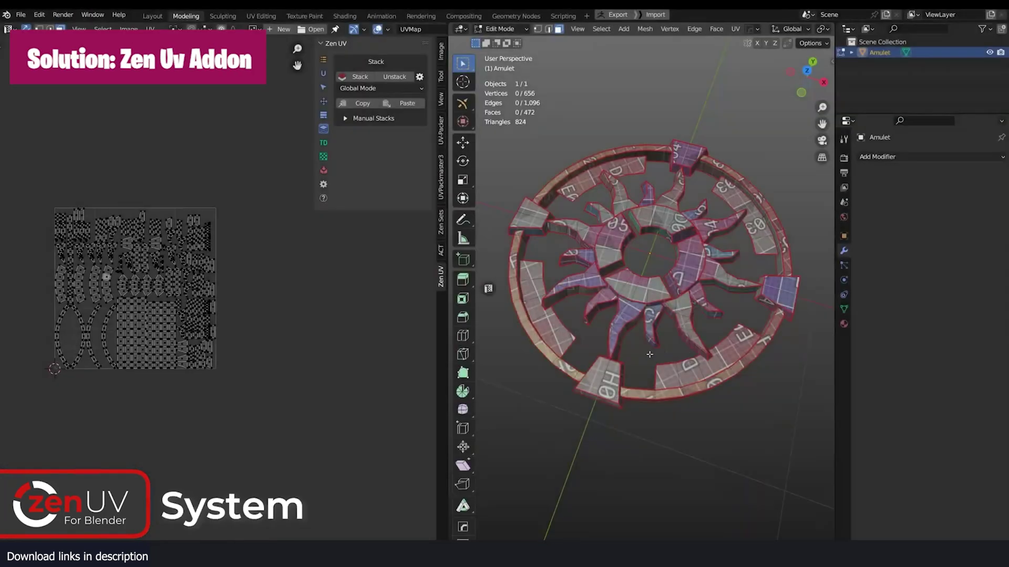
key("a")
left_click(394, 76)
key("alt+a")
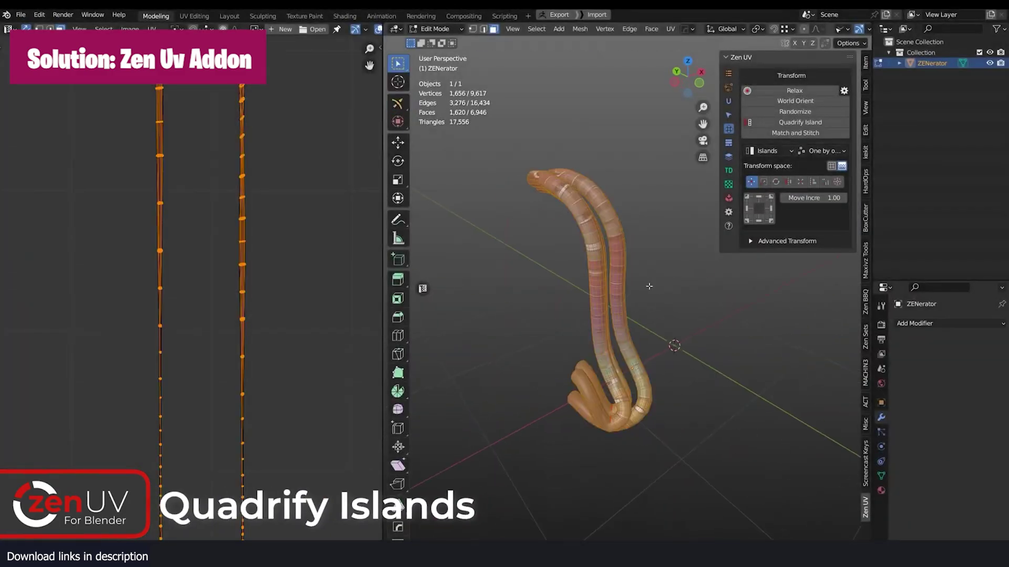
left_click(800, 122)
left_click(509, 461)
left_click(477, 497)
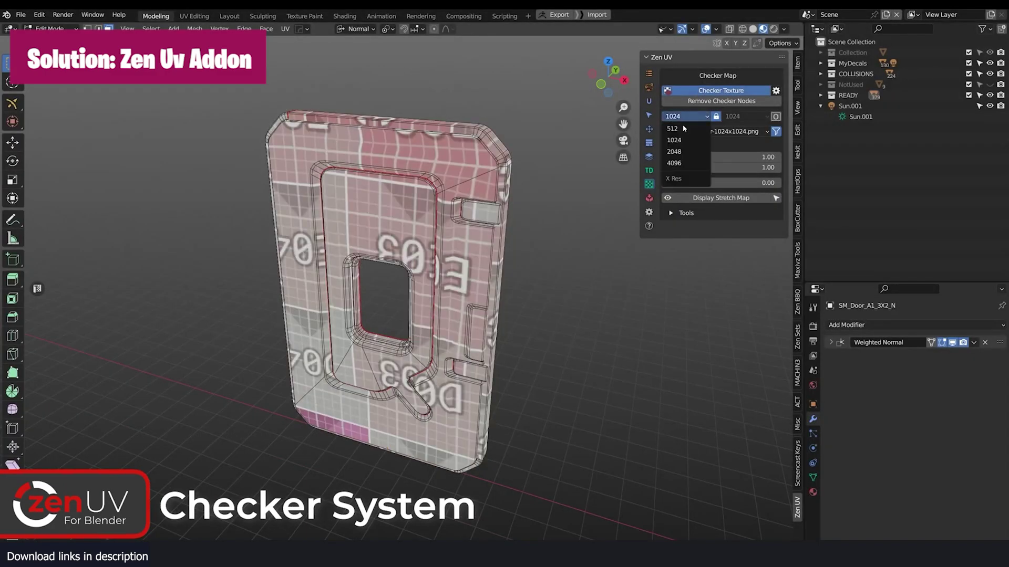
scroll(730, 131, "down", 3, "ctrl")
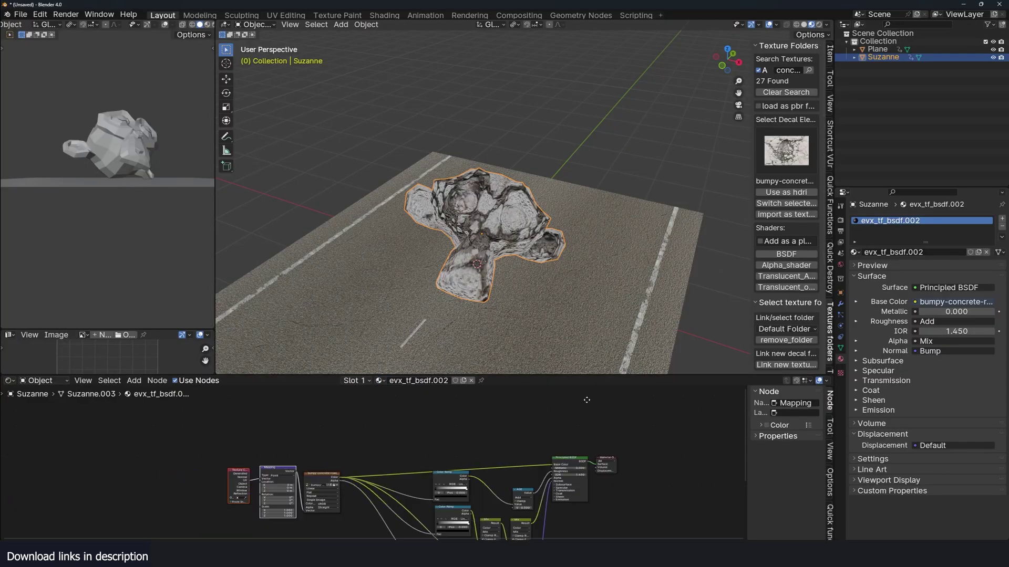
Add an Image Texture node with a new 1024 px image named color.
key("shift+a")
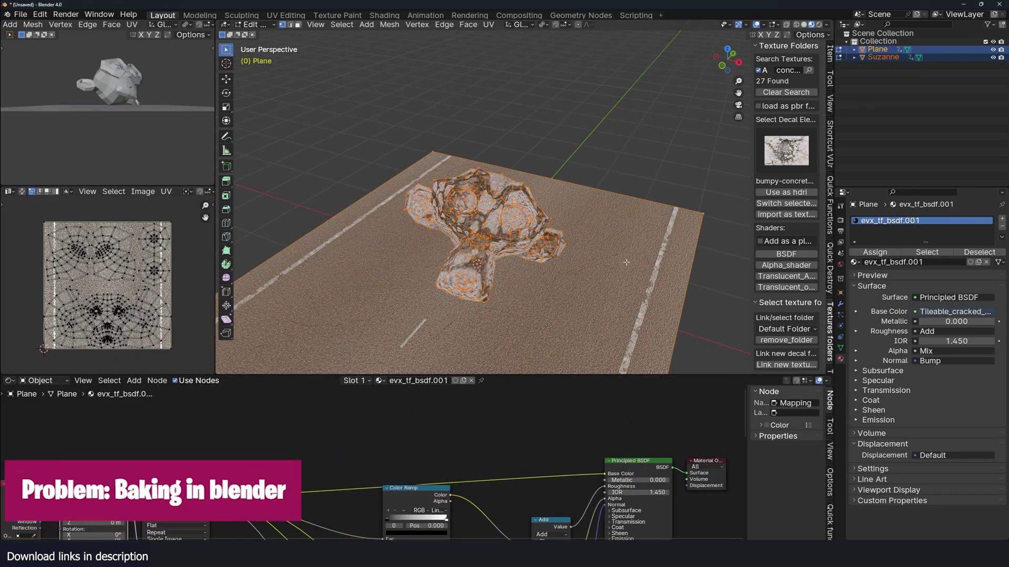
left_click(166, 191)
mouse_move(195, 370)
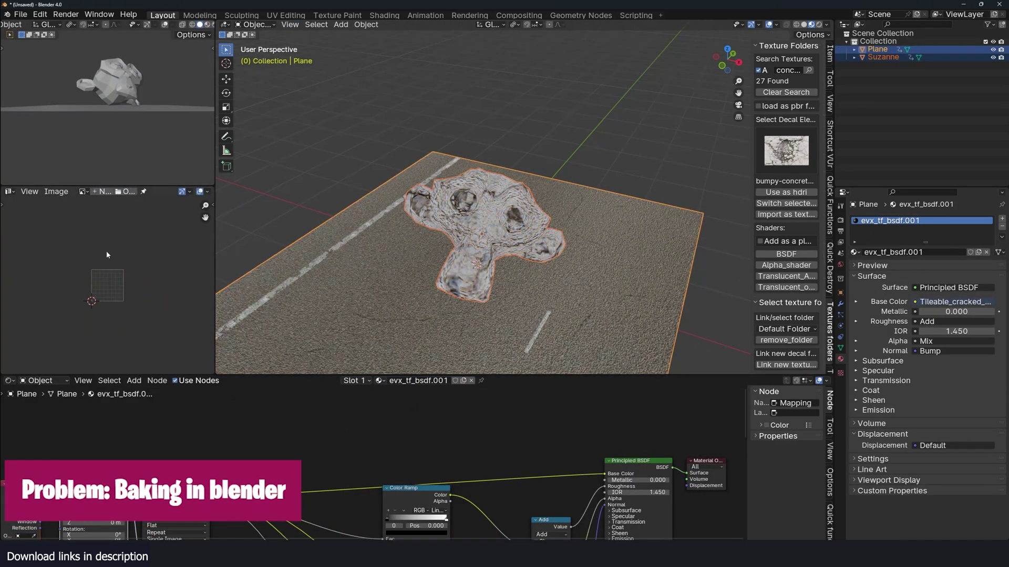
key("shift+a")
key("Return")
type("coll")
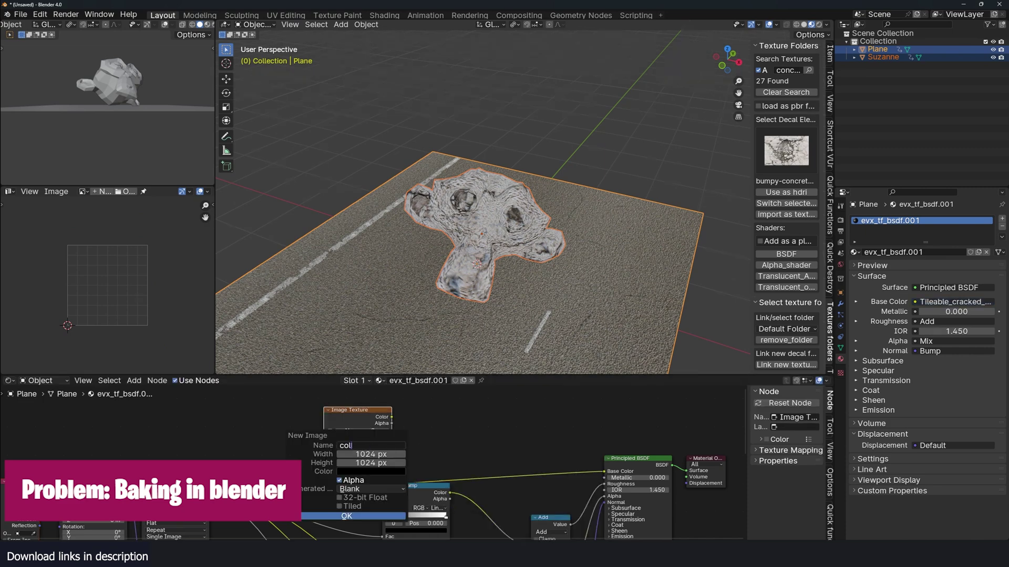
Bake the Combined pass onto the color image with the Plane active, then switch to Ambient Occlusion.
left_click(841, 220)
left_click(946, 346)
left_click(899, 346)
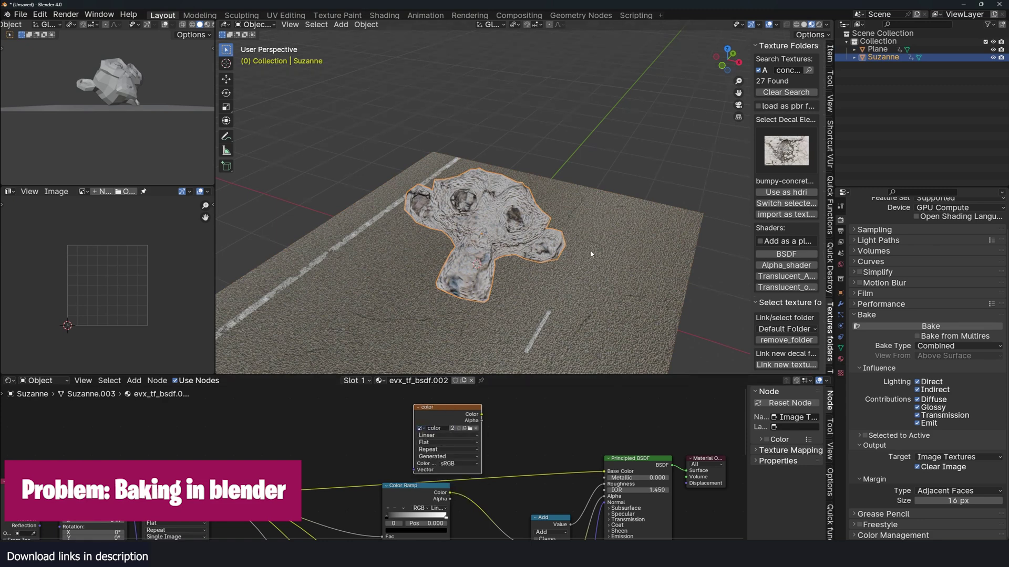
left_click(591, 254, "shift")
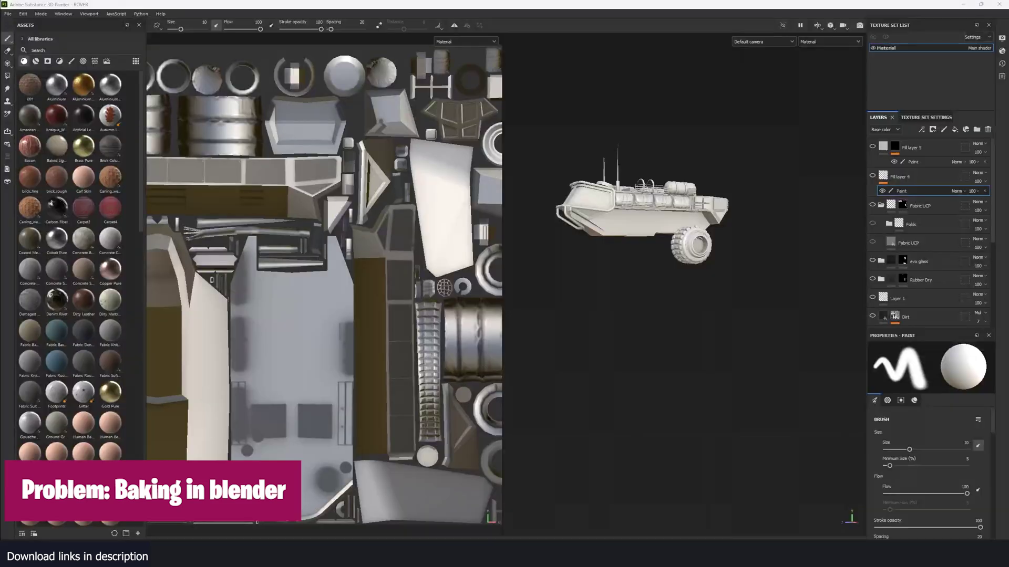
left_click(926, 117)
left_click(961, 263)
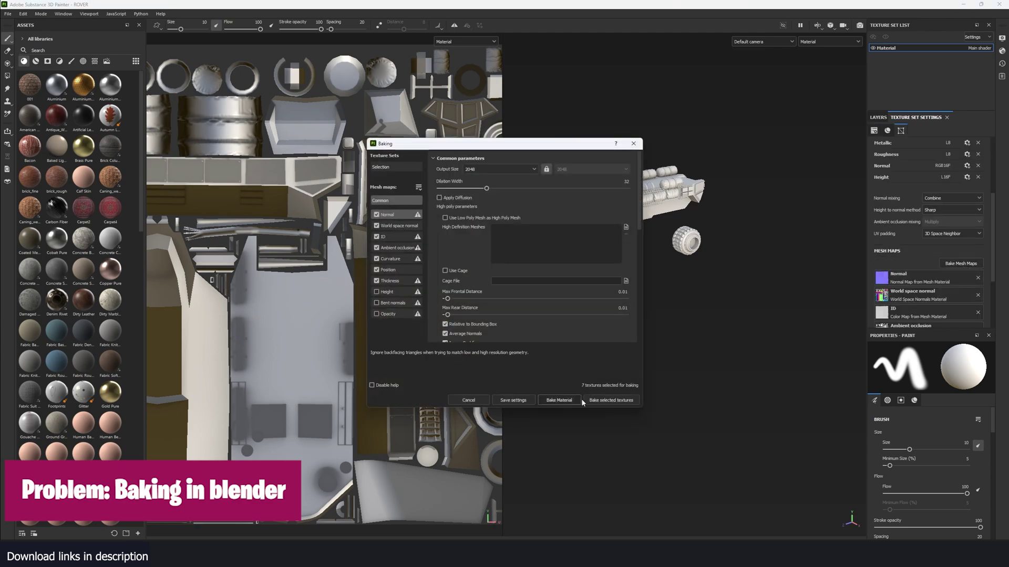
left_click(561, 401)
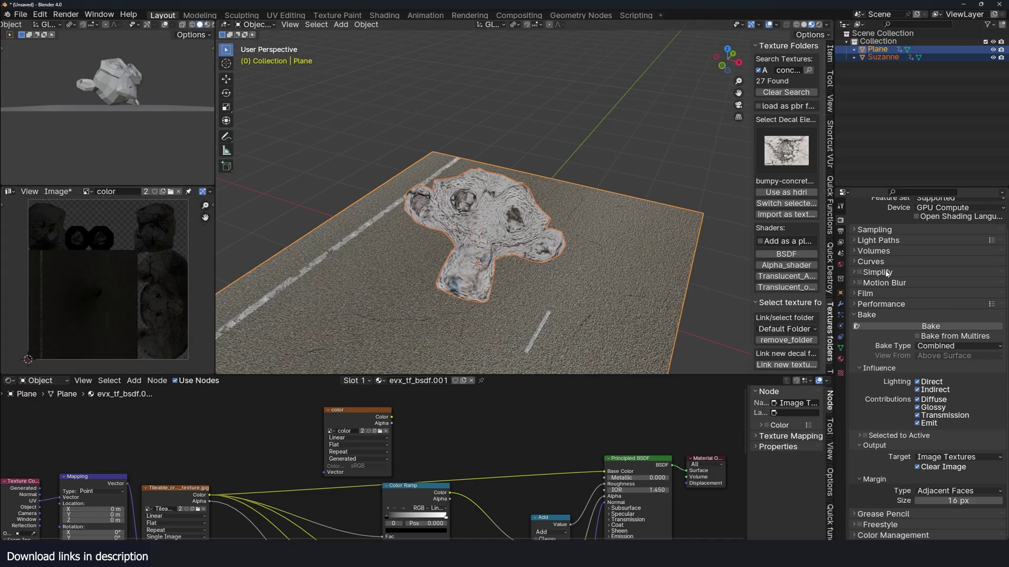
left_click(938, 346)
left_click(920, 353)
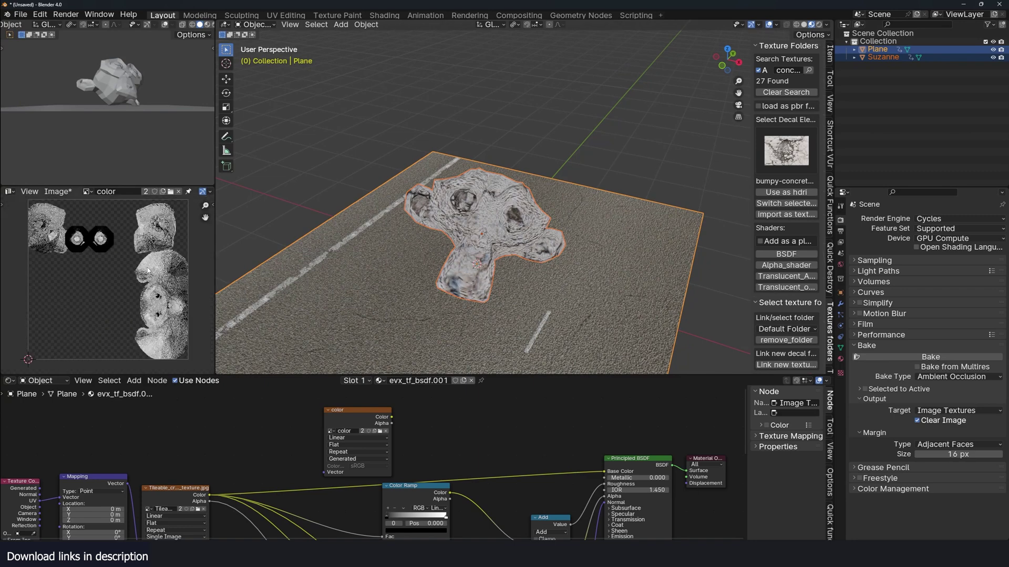
Set Bake Type to Normal and bake the tangent-space normal map onto the color image.
left_click(917, 377)
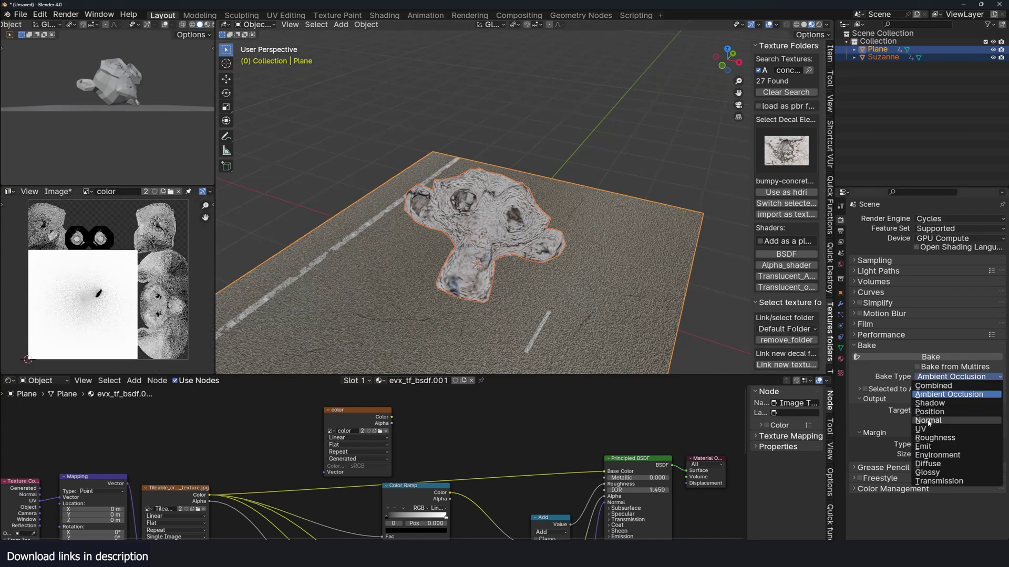
left_click(928, 421)
left_click(940, 357)
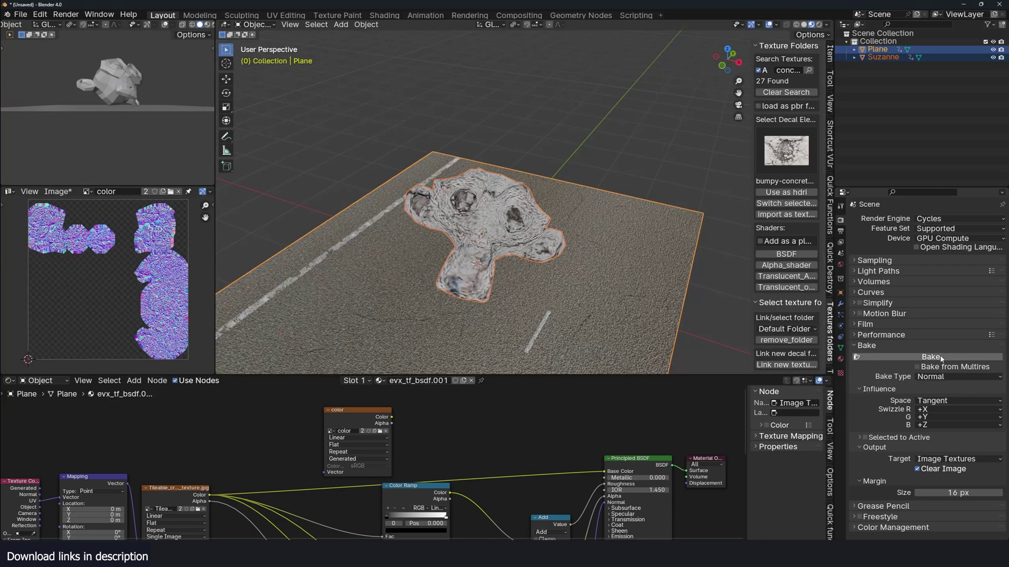
left_click(941, 377)
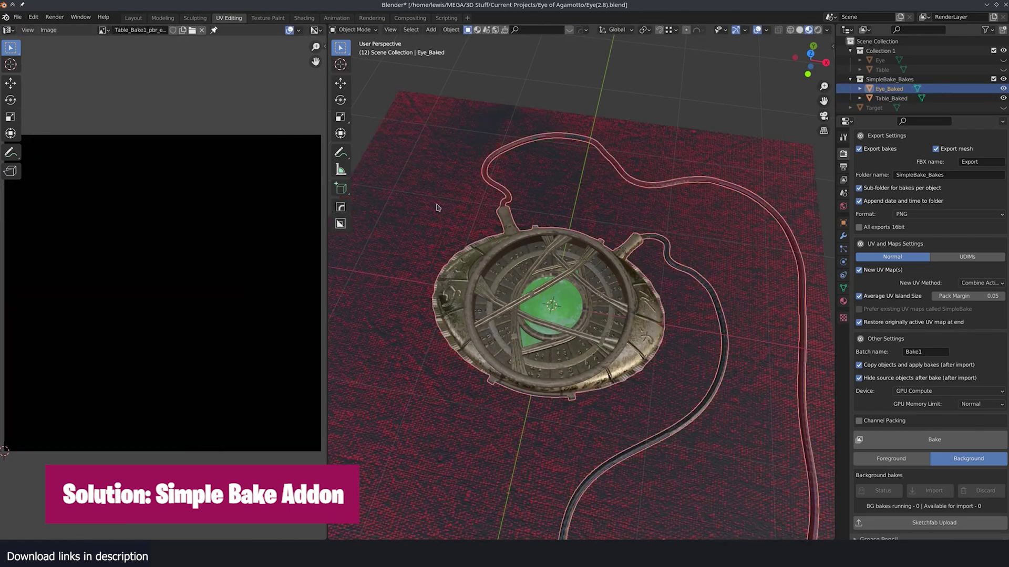
Select Table_Baked and toggle into Edit Mode and back to view its UV islands.
left_click(436, 207, "shift")
key("Tab")
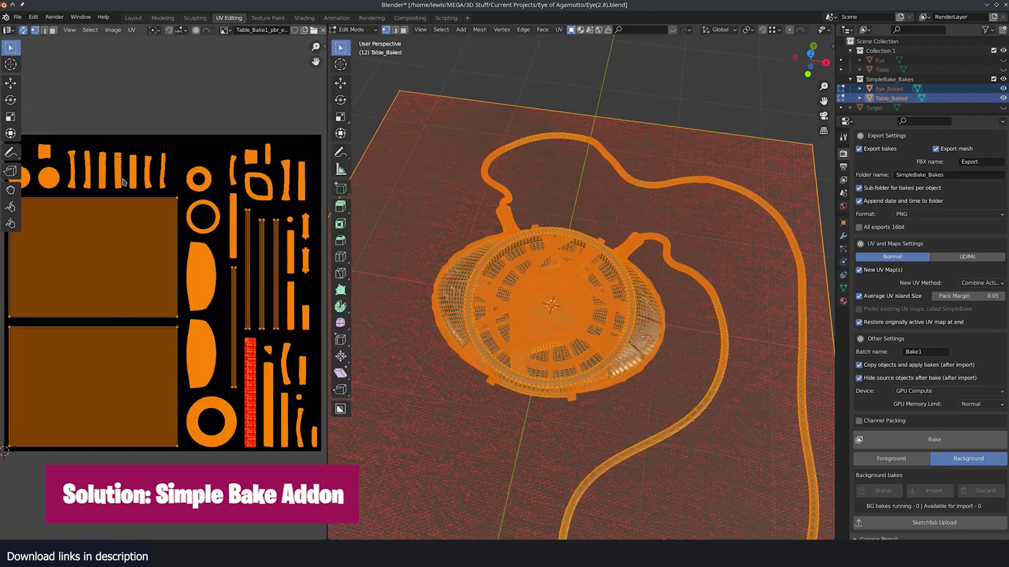
key("Tab")
Select Eye_Baked and inspect its baked diffuse image and curvature material nodes.
middle_click_drag(514, 266, 535, 279)
left_click(889, 88)
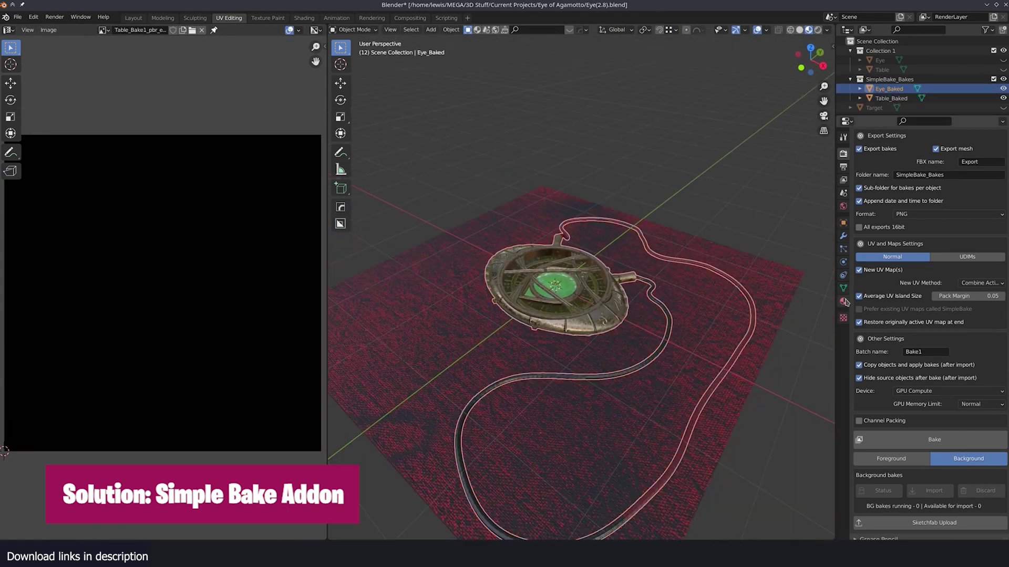
left_click(843, 301)
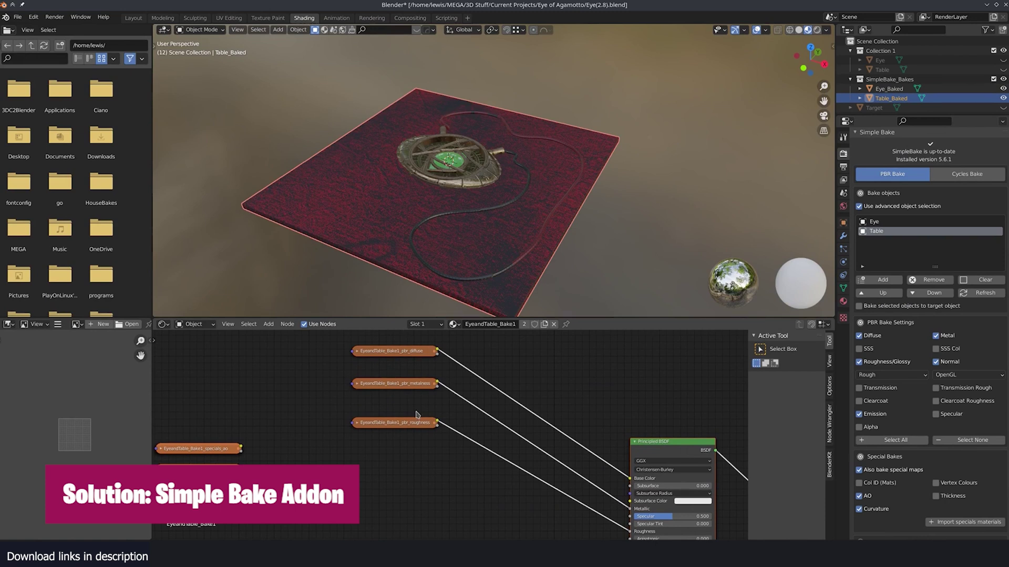
left_click(415, 354)
middle_click_drag(330, 470, 383, 452)
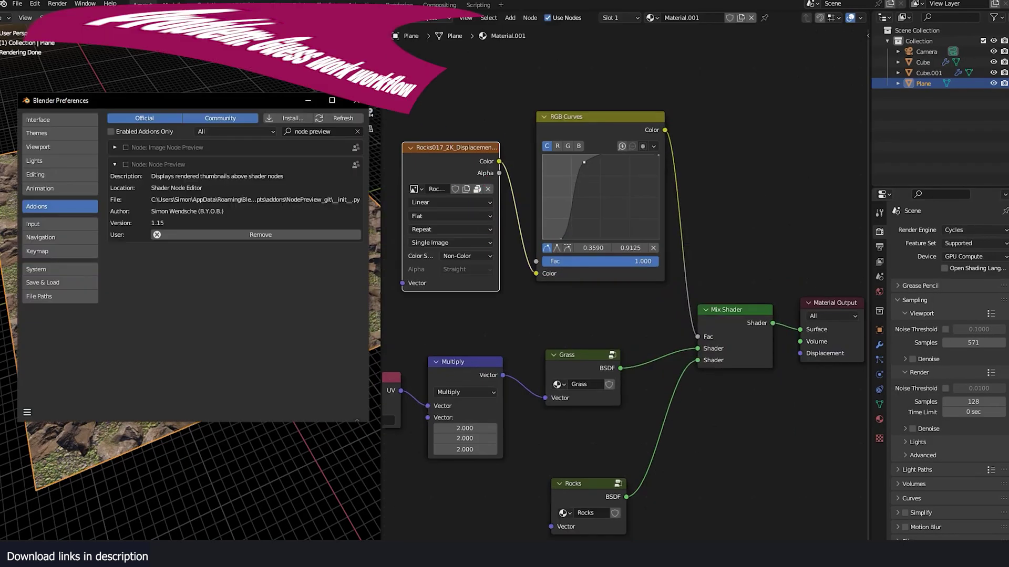
Enlarge the node preview thumbnails, switch them to sphere mode, and set Layer Weight Blend to 0.420.
left_click_drag(175, 282, 209, 282)
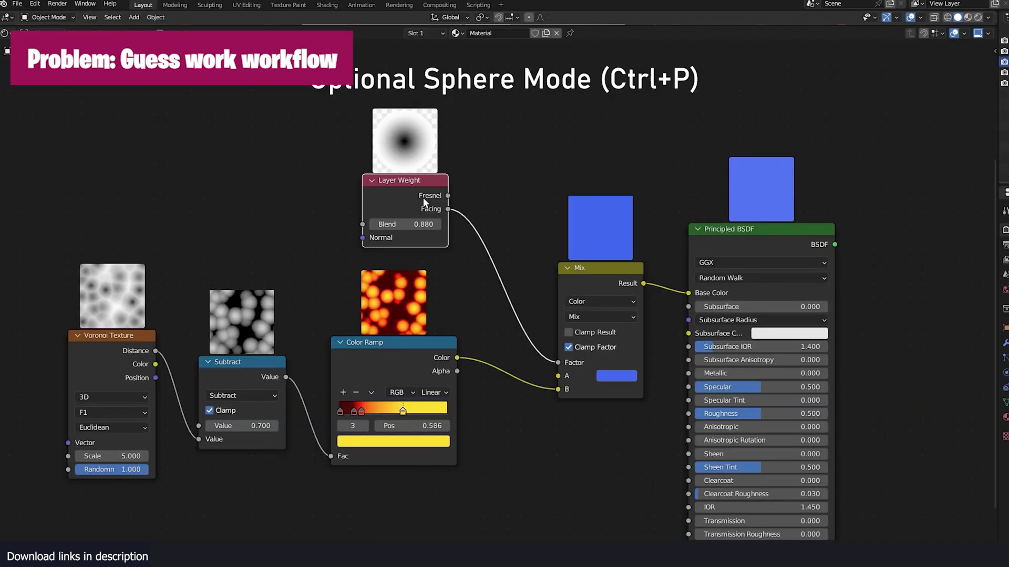
key("ctrl+p")
left_click_drag(405, 224, 377, 226)
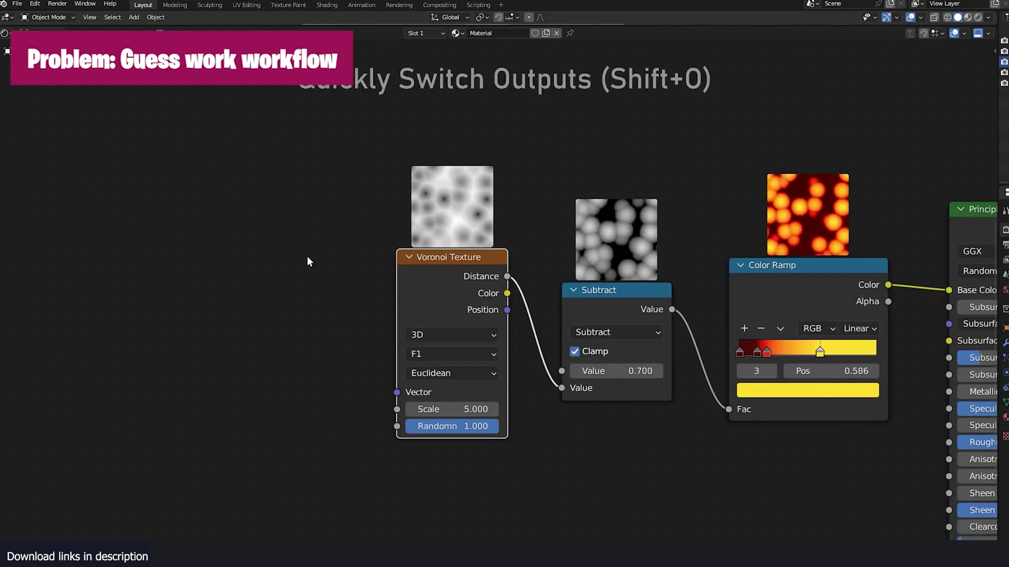
Preview the Voronoi Texture's Color, Distance and Position outputs in turn.
key("shift+o")
left_click(329, 317)
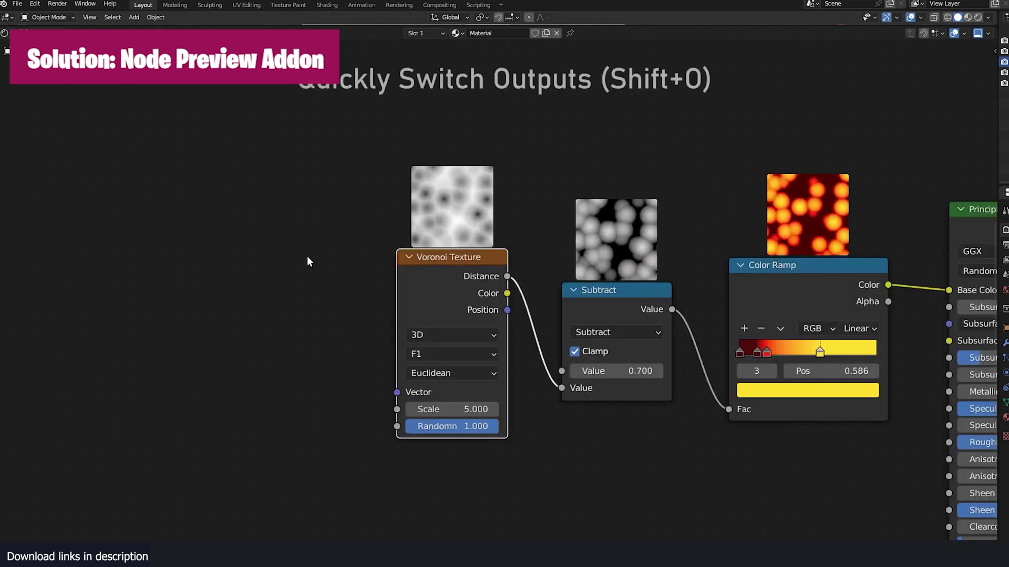
key("shift+o")
left_click(329, 299)
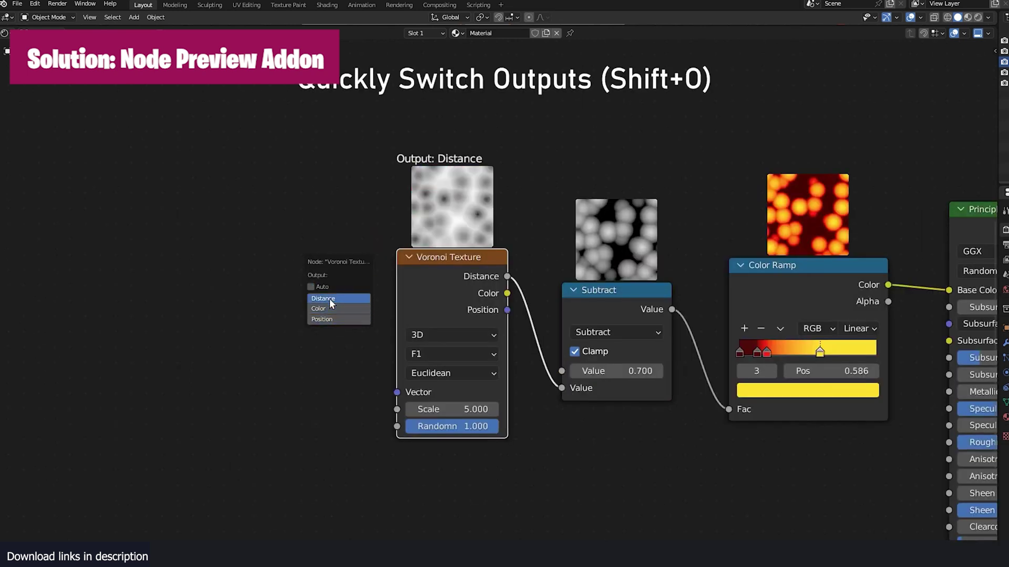
left_click(329, 309)
left_click(325, 319)
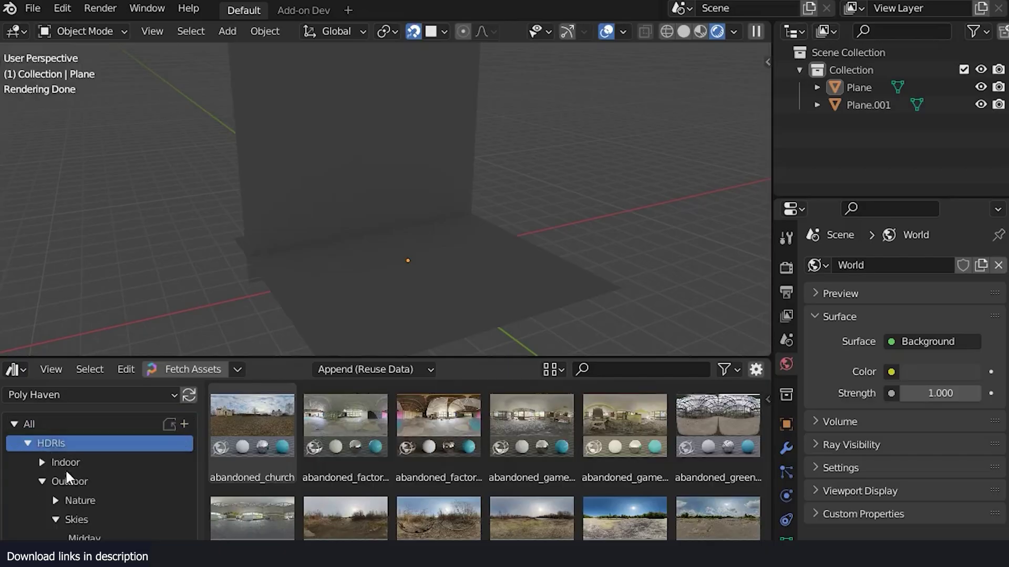
Set a Morning-afternoon sky HDRI from Poly Haven as the scene's world.
scroll(65, 468, "down", 4)
left_click(109, 494)
left_click_drag(252, 507, 414, 229)
Search the Furniture models for 'table' and place CoffeeTable_01 on the floor.
scroll(40, 402, "up", 5)
left_click(29, 444)
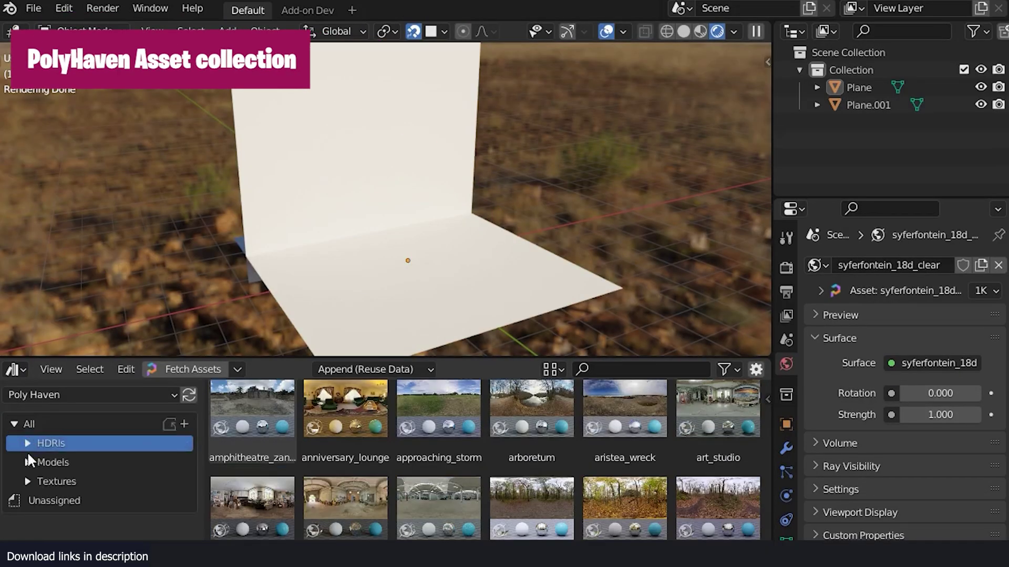
left_click(64, 479)
left_click(631, 368)
type("table")
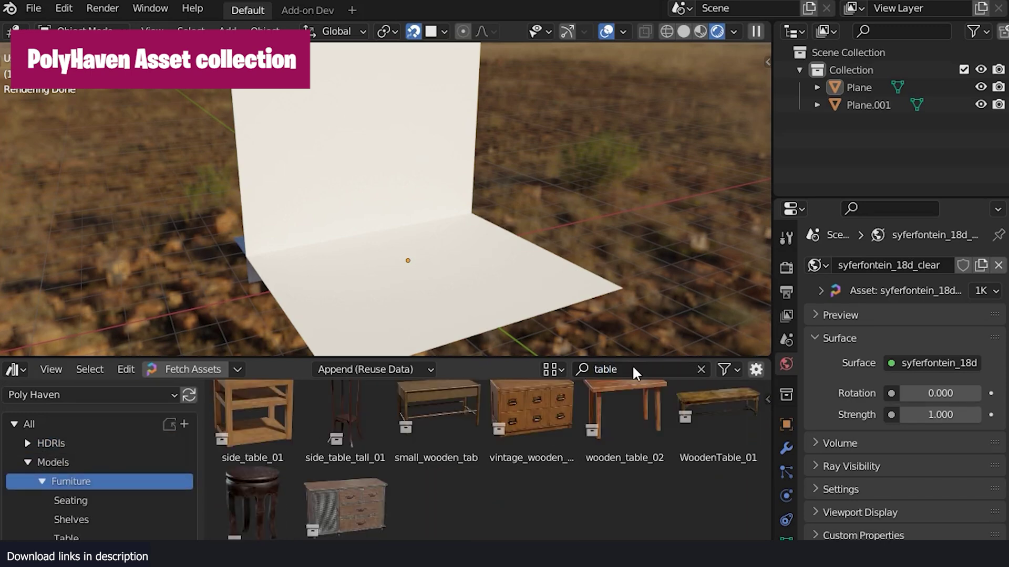
scroll(669, 424, "up", 5)
left_click_drag(628, 421, 394, 252)
Search the Textures catalog for 'wood' and apply synthetic_wood to the back wall.
scroll(466, 254, "up", 4)
scroll(420, 247, "down", 2)
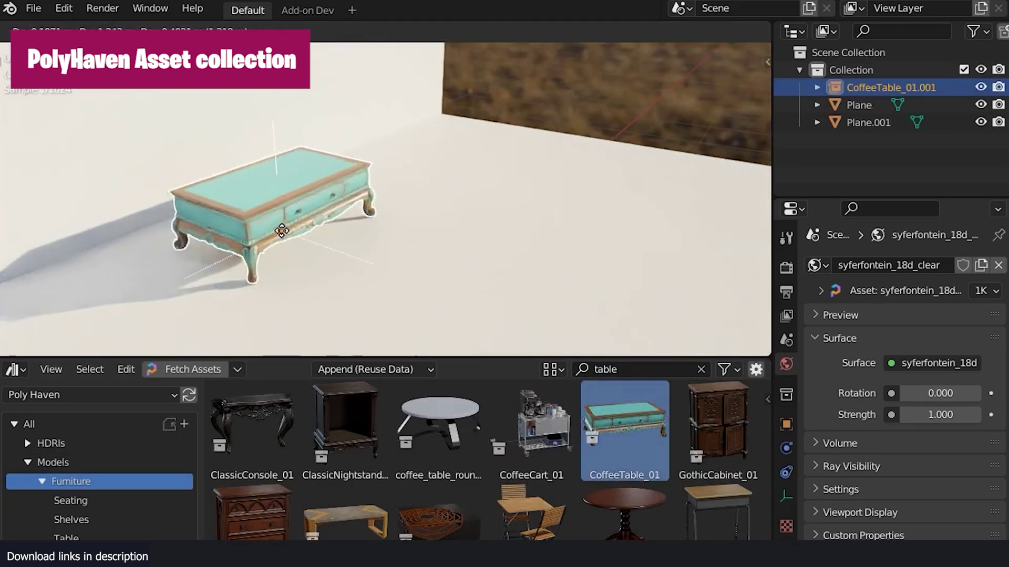
scroll(400, 243, "up", 1)
left_click(28, 463)
left_click(79, 481)
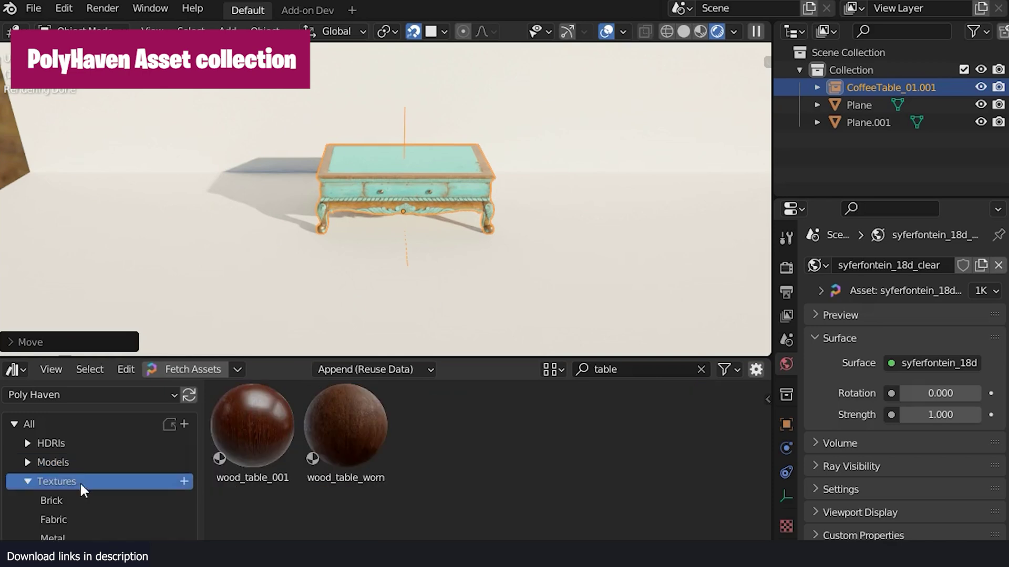
left_click(692, 370)
type("wood")
scroll(627, 472, "down", 8)
scroll(627, 481, "up", 4)
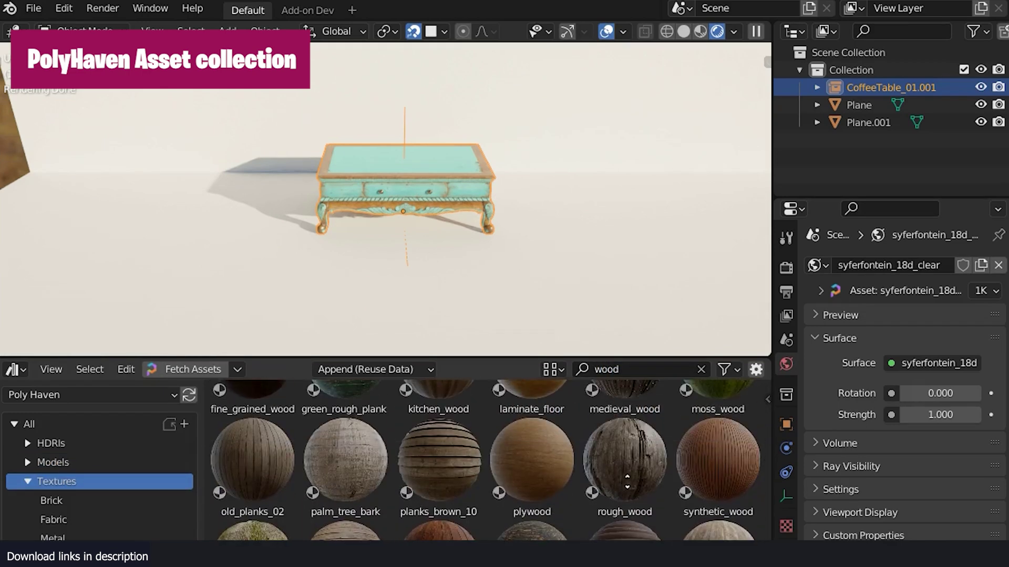
left_click(718, 460)
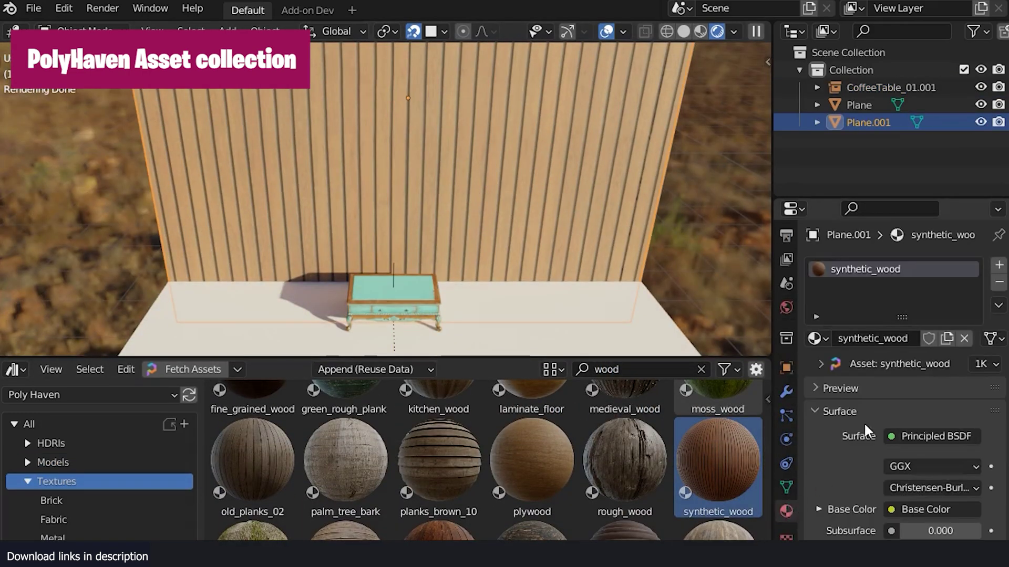
Add the celandine_01 plant from the Nature models, then delete it.
middle_click_drag(439, 296, 418, 162)
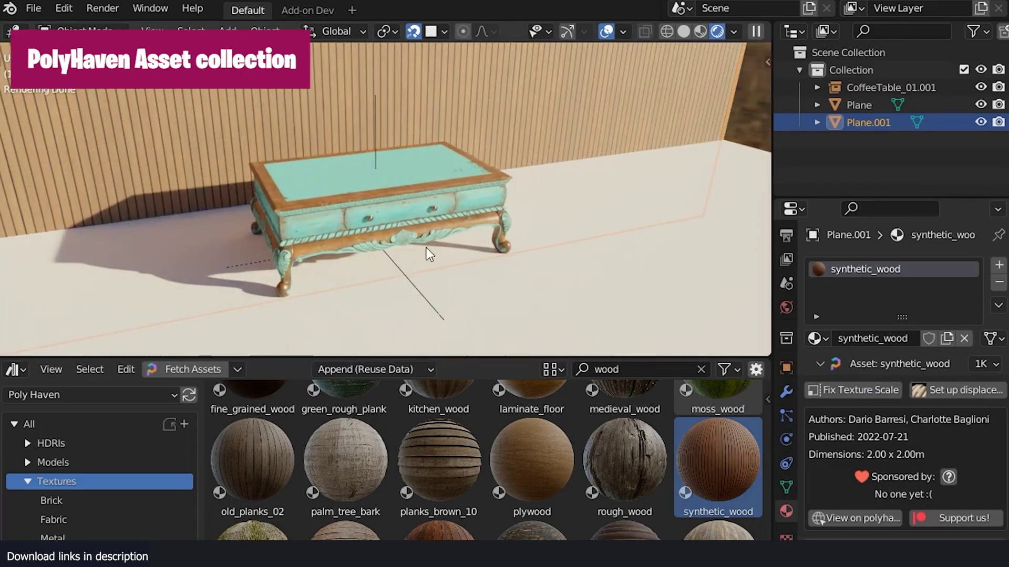
scroll(89, 484, "down", 2)
left_click(84, 502)
left_click(700, 370)
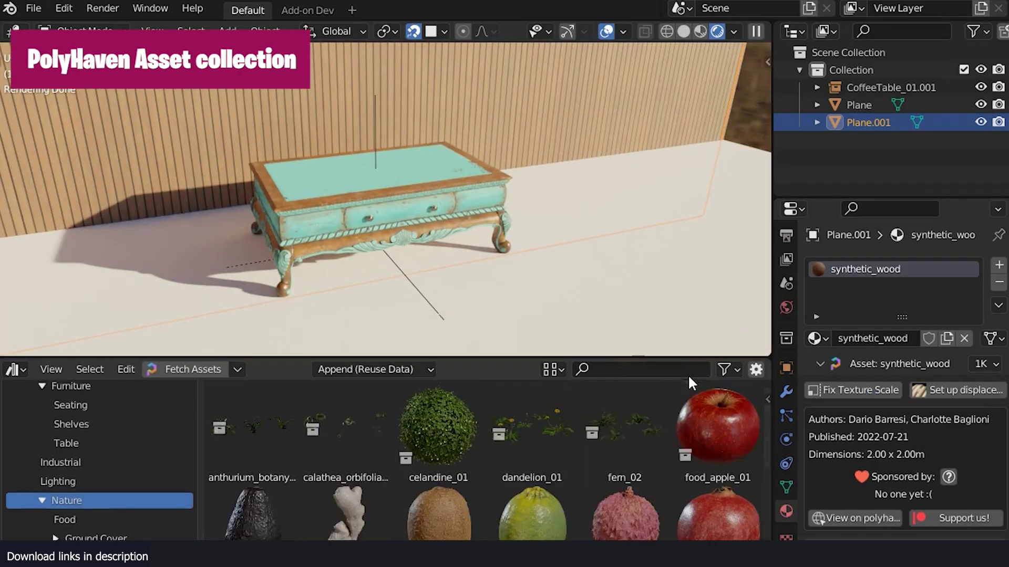
left_click_drag(439, 428, 501, 371)
key("x")
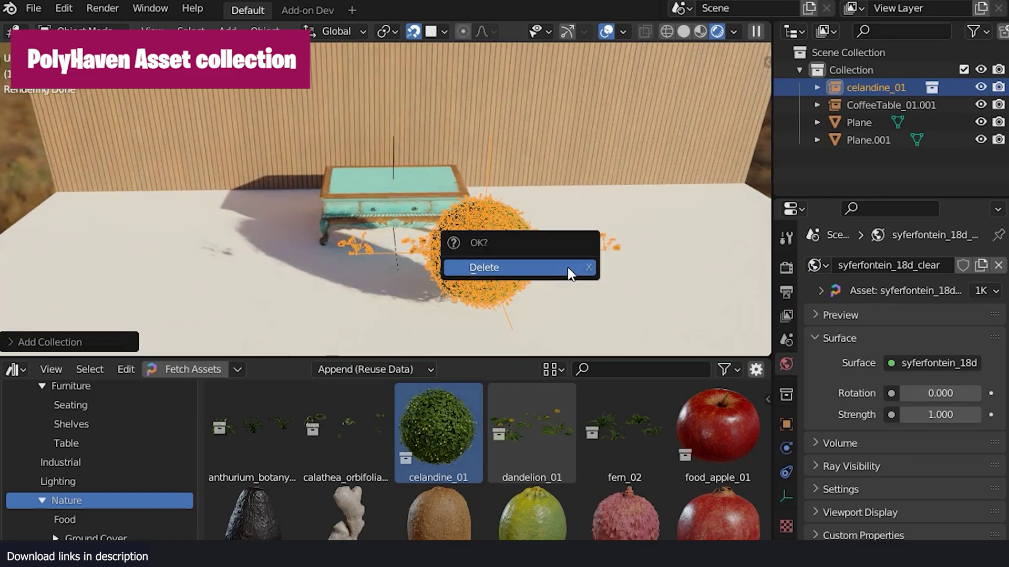
left_click(567, 266)
Give the floor Plane a hair particle system of grass with a count of 10315.
left_click(700, 229)
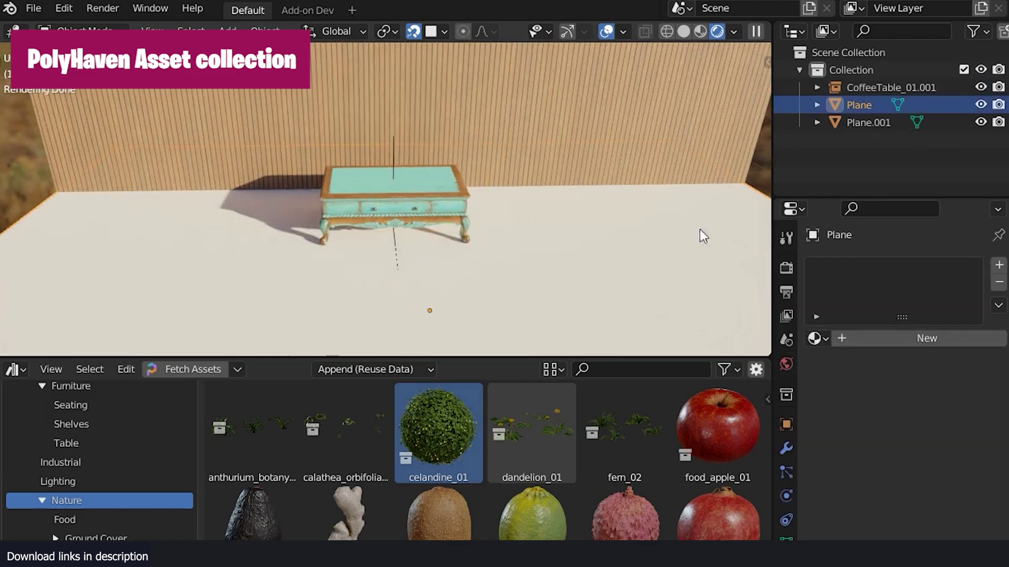
left_click(999, 265)
left_click(956, 360)
left_click_drag(932, 434, 1001, 434)
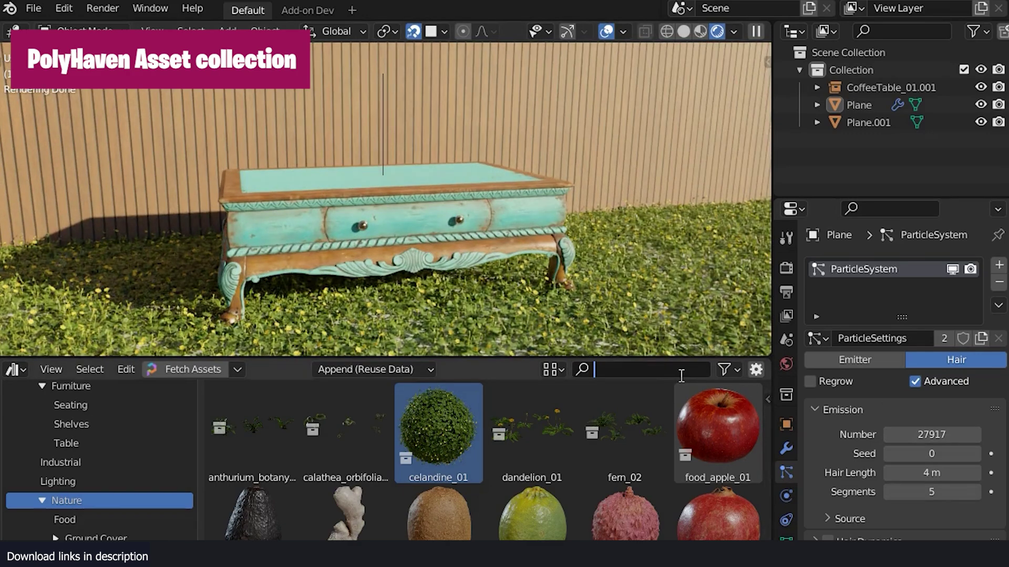
Search for 'marbl' and add the marble bust, then view the scene close up from above.
type("marbl")
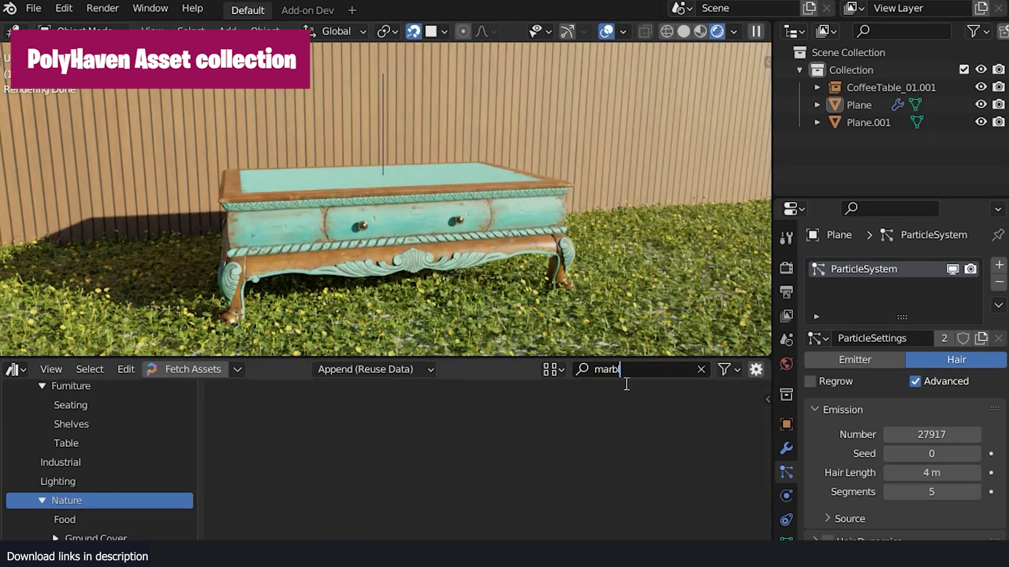
scroll(108, 420, "up", 5)
left_click_drag(354, 440, 569, 161)
middle_click_drag(570, 162, 628, 41)
scroll(90, 500, "down", 4)
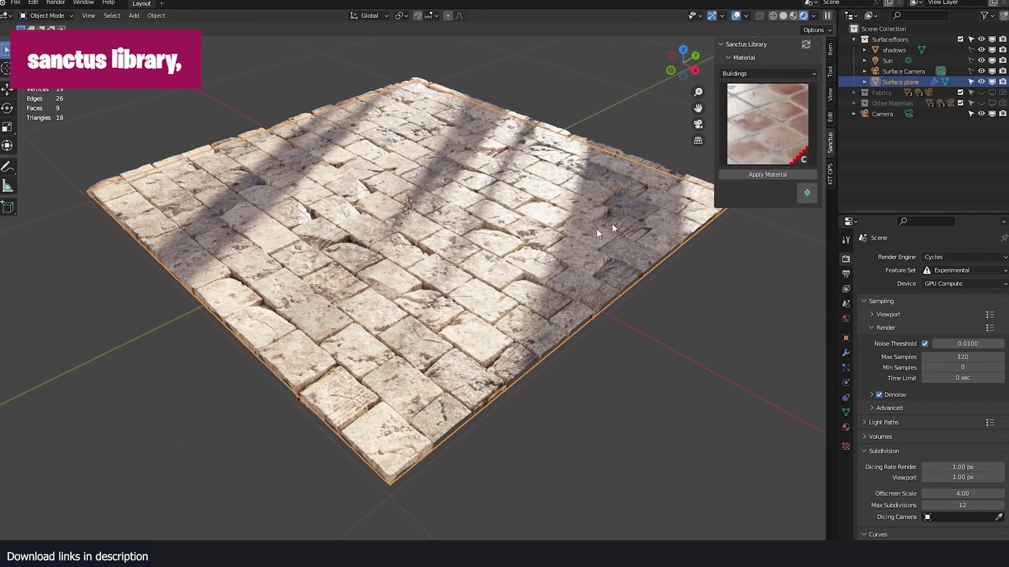
Apply the Old Brick Sanctus material to the plane.
left_click(767, 124)
left_click(581, 351)
left_click(757, 175)
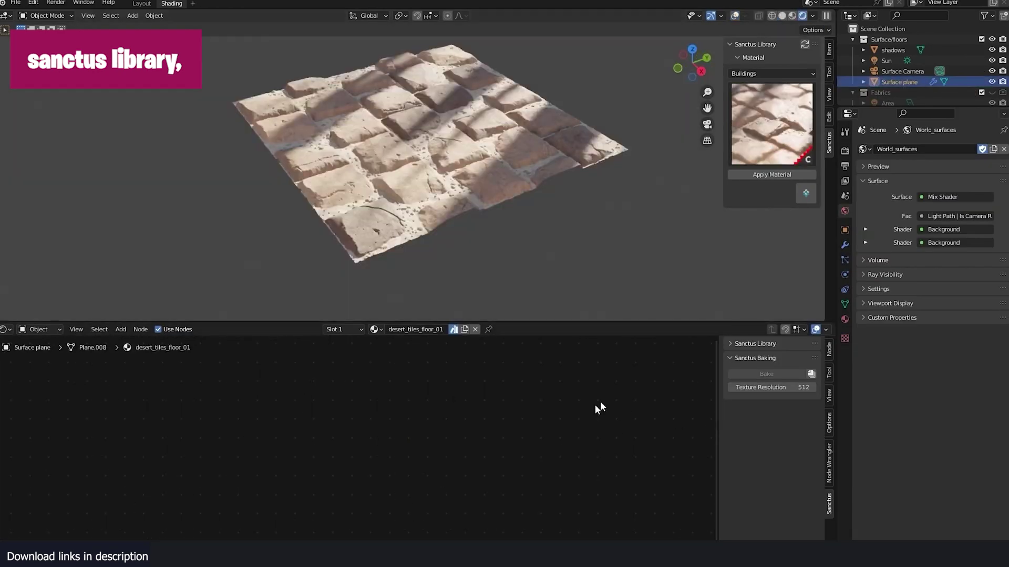
Frame the Desert Tiles node group and increase its tile Size X.
key("Home")
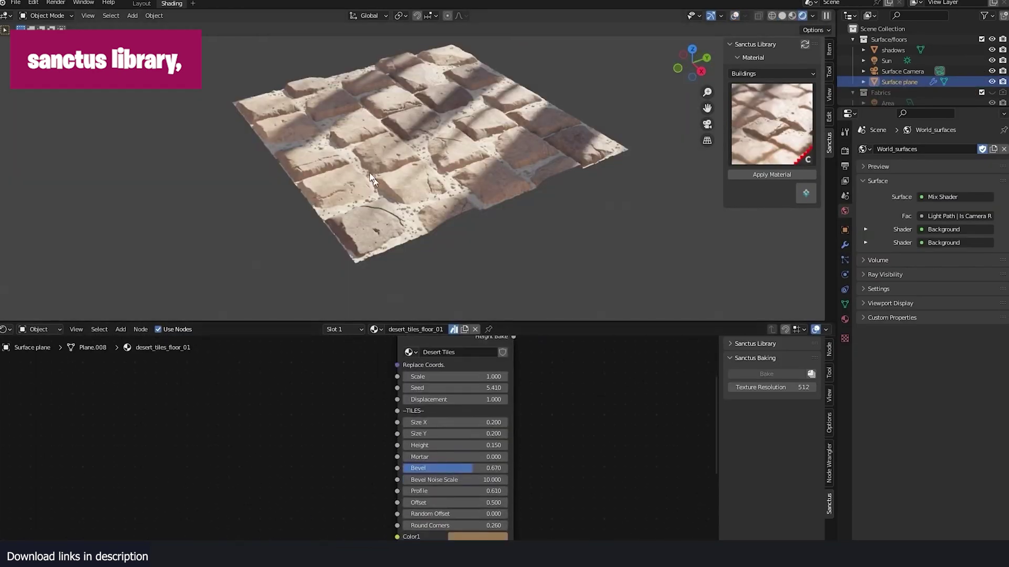
scroll(529, 386, "up", 2)
left_click_drag(494, 374, 507, 374)
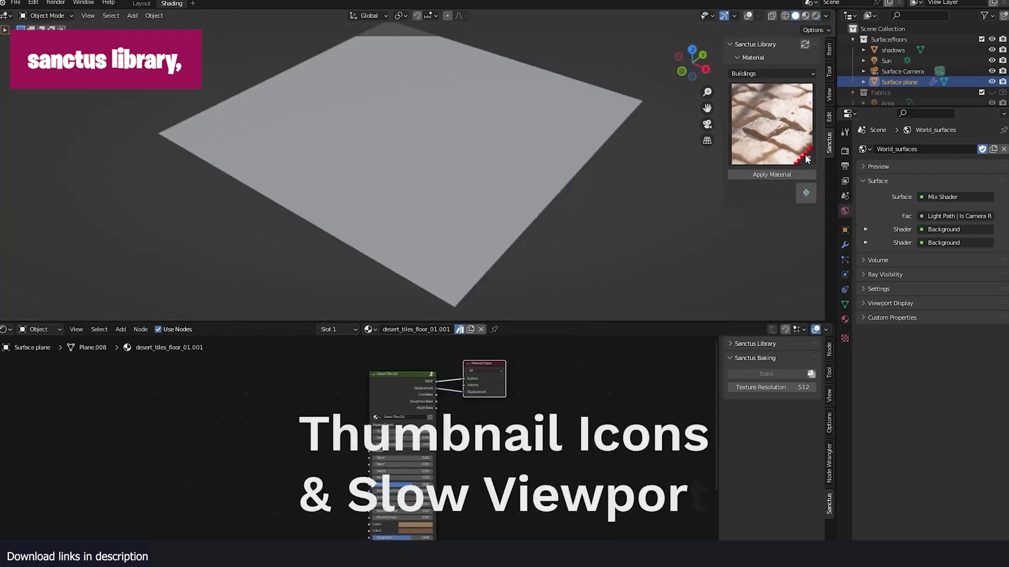
Choose the Sf2 Panel 02 material from the Sanctus thumbnails.
left_click(771, 123)
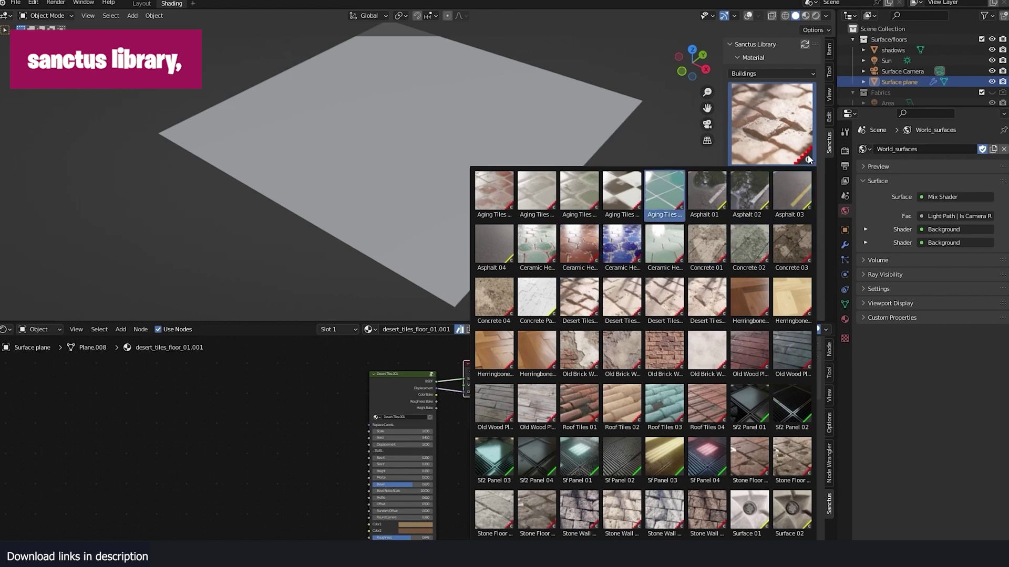
left_click(792, 405)
left_click(777, 156)
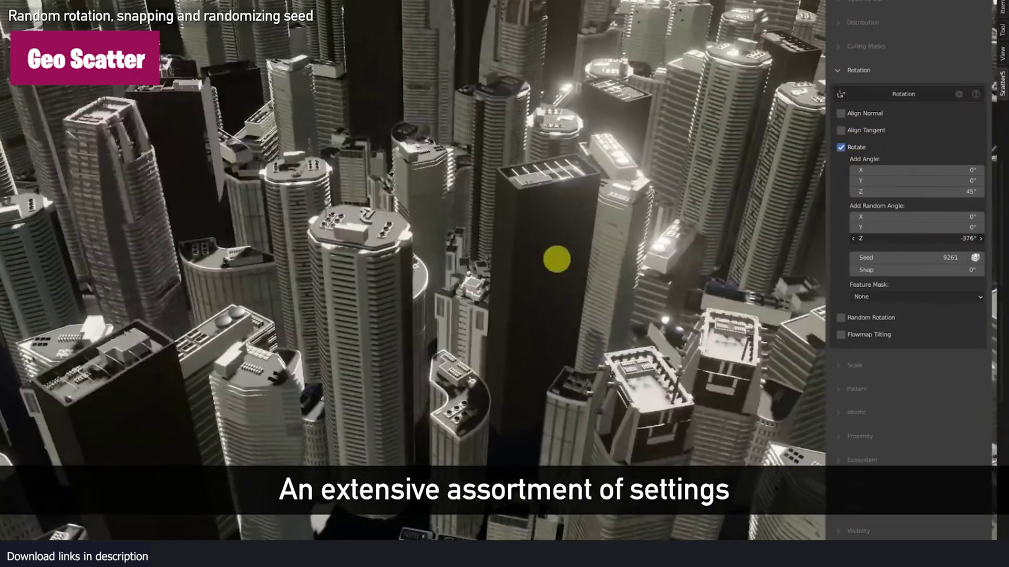
double_click(952, 271)
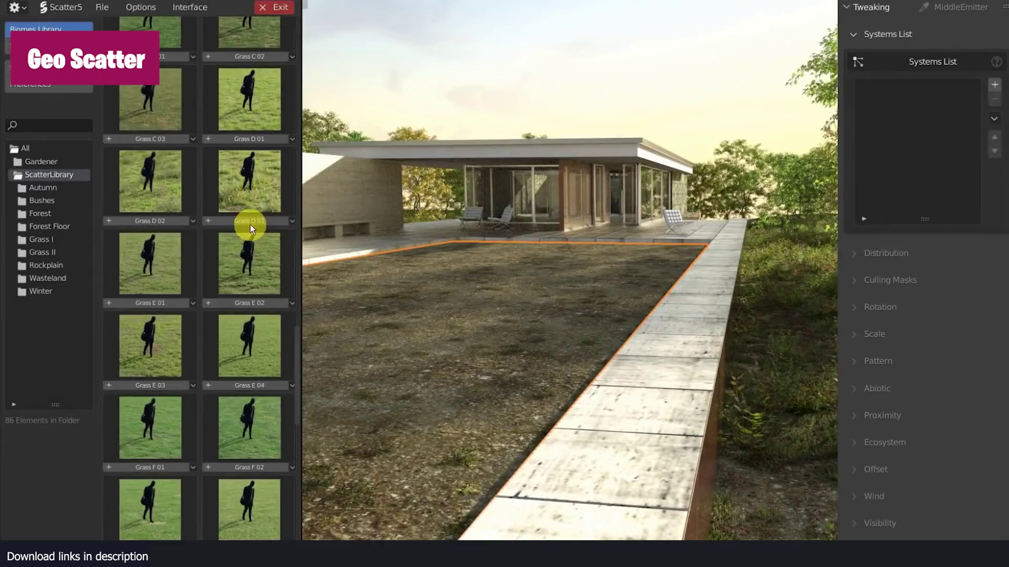
Add the chosen Grass biome from the ScatterLibrary to the rooftop garden.
left_click(249, 228)
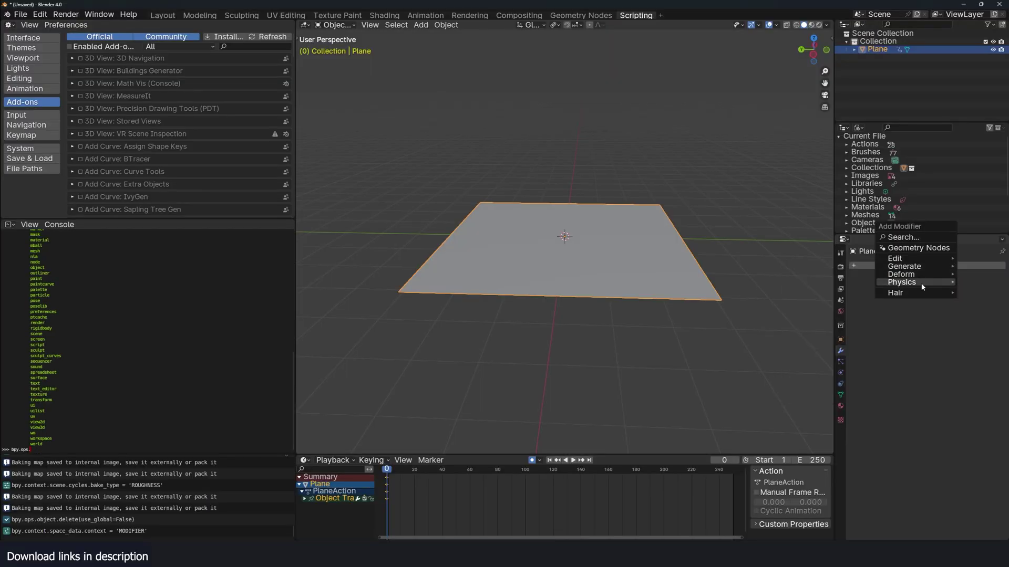
Apply the Quick Smoke effect to the cube.
key("shift+a")
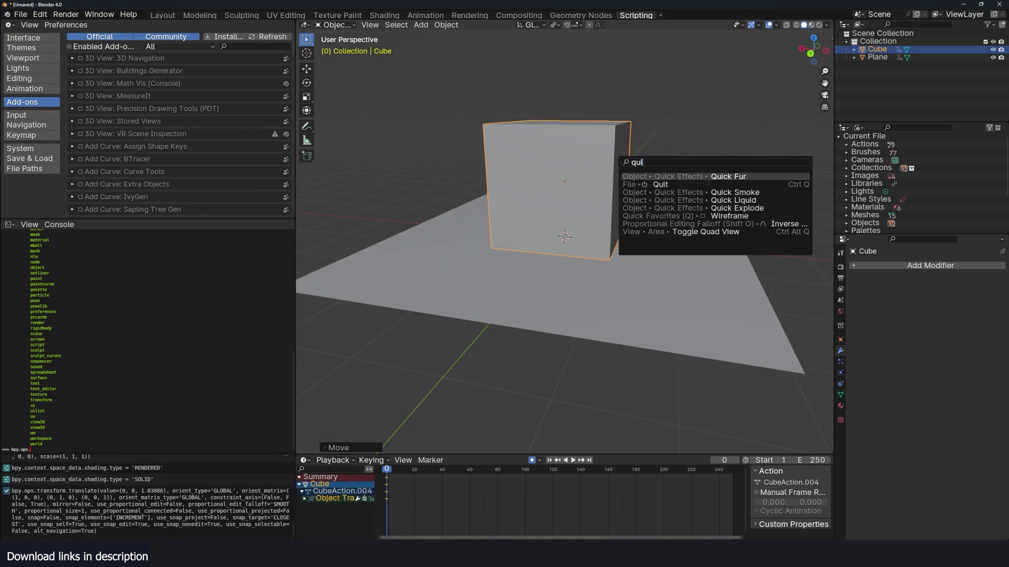
key("Down")
key("Down")
key("Return")
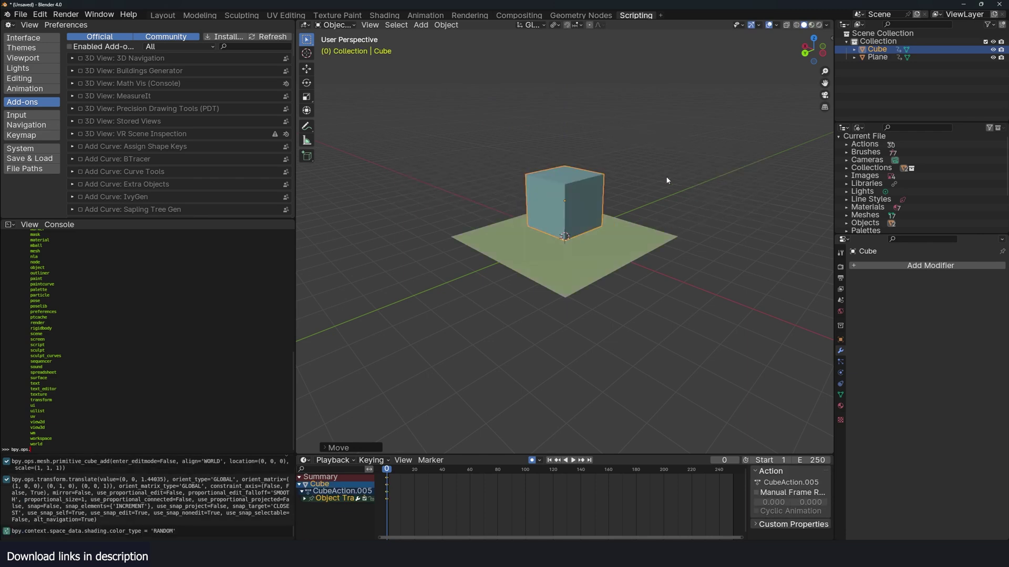
Apply Quick Liquid to the cube via F3 search, delete the domain, and exit isolated view in Object Mode.
key("F3")
type("wul")
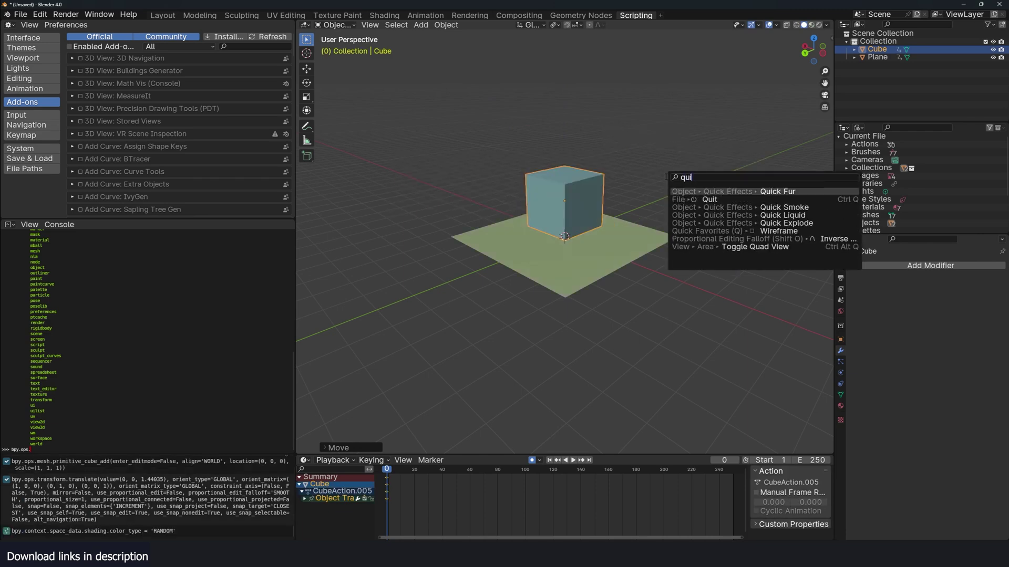
key("Down")
key("Down")
key("Down")
key("Return")
key("Delete")
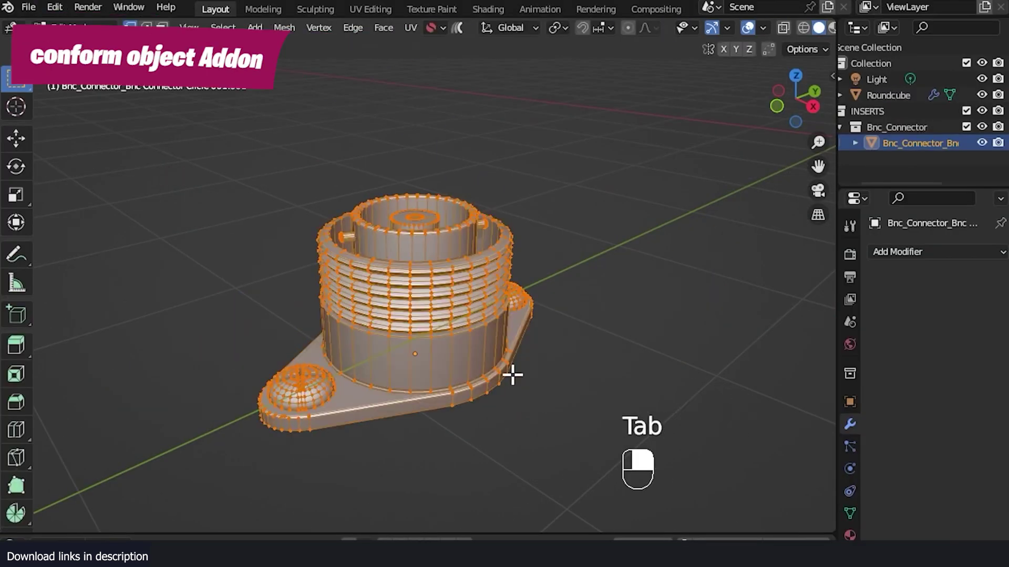
key("Tab")
key("KP_Divide")
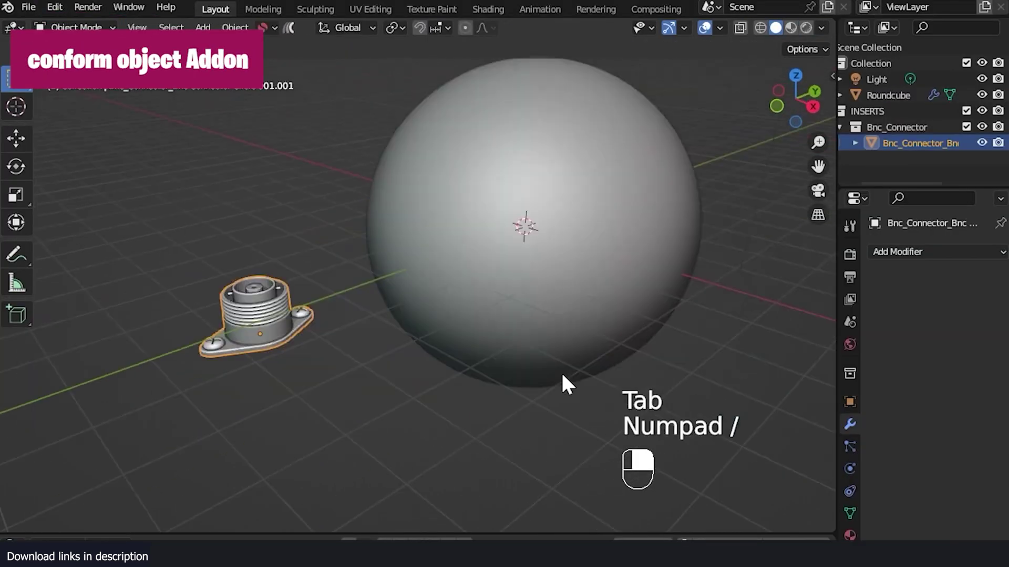
Conform the connector onto the sphere and raise the Gradient End Point to bend the pipes.
left_click_drag(246, 314, 443, 128)
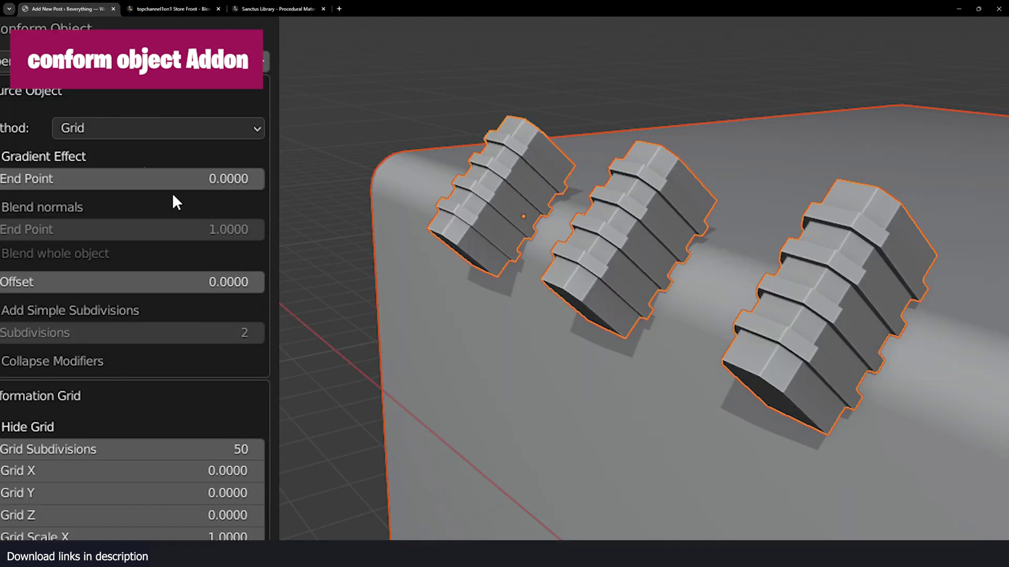
left_click_drag(158, 178, 210, 178)
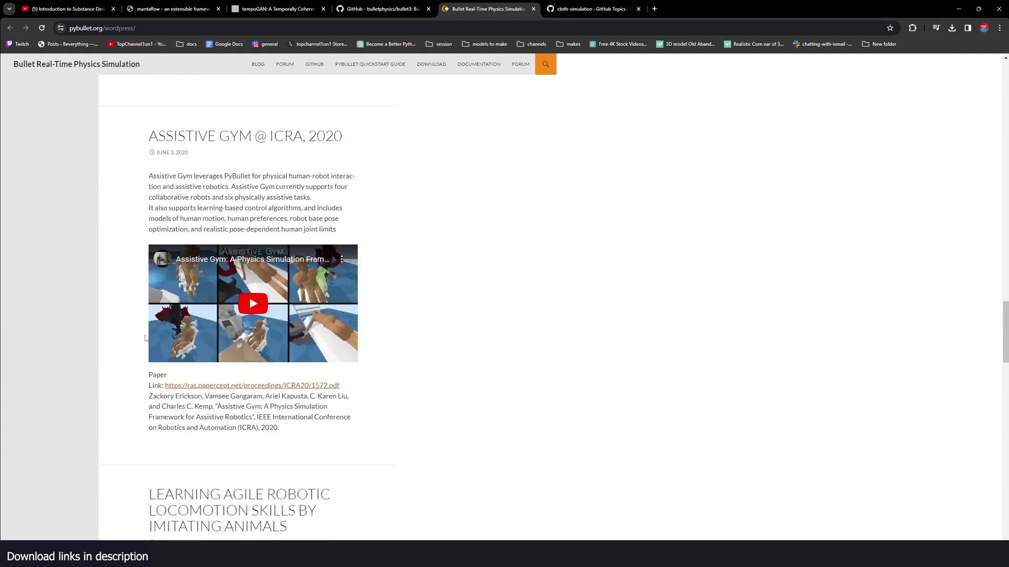
Scroll through mantaflow, tempoGAN (playing its video), GitHub bullet3 and the Bullet physics blog.
scroll(145, 338, "down", 15)
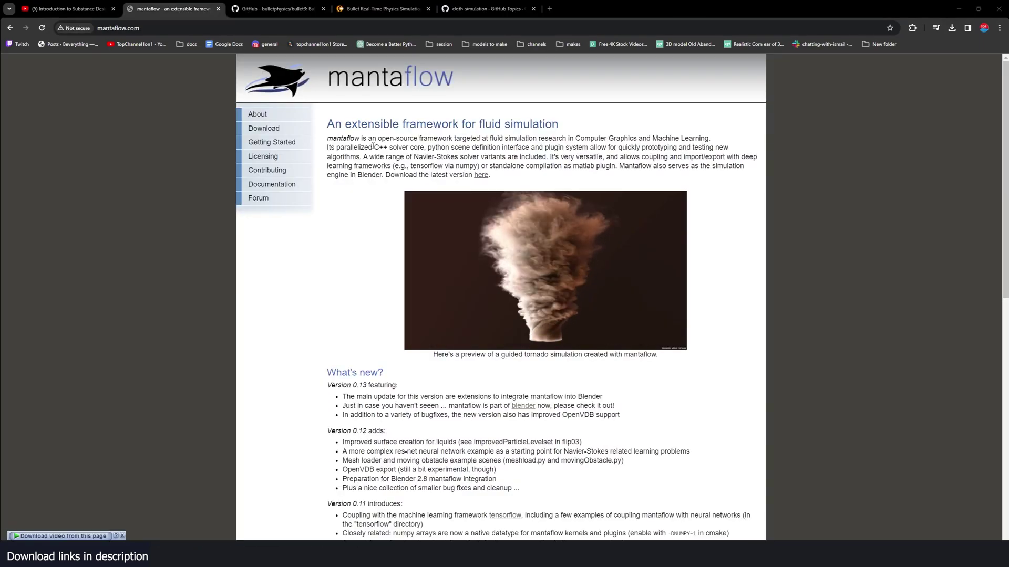
scroll(458, 409, "down", 11)
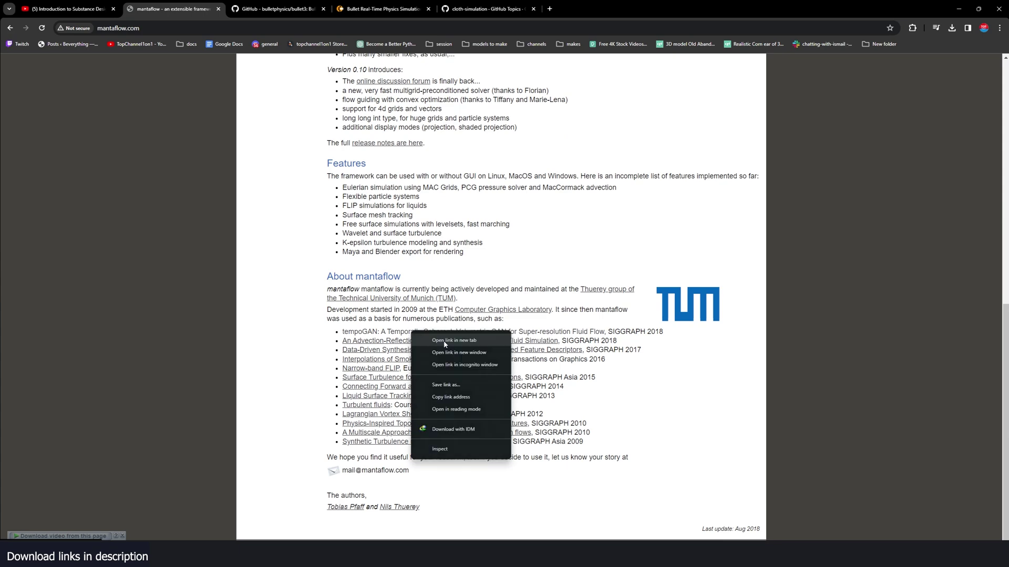
left_click(274, 9)
scroll(419, 301, "down", 10)
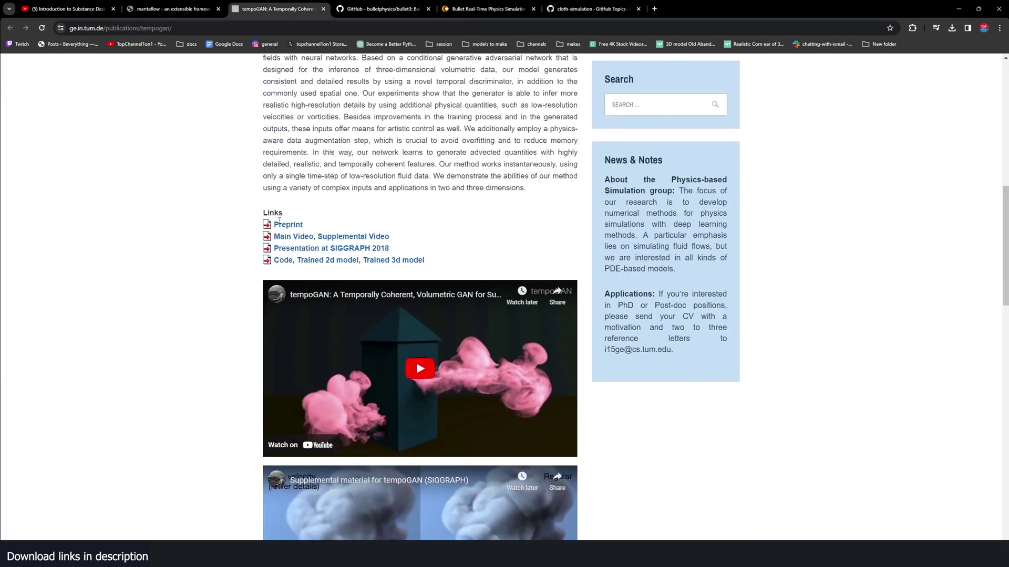
left_click(419, 301)
scroll(176, 249, "down", 1)
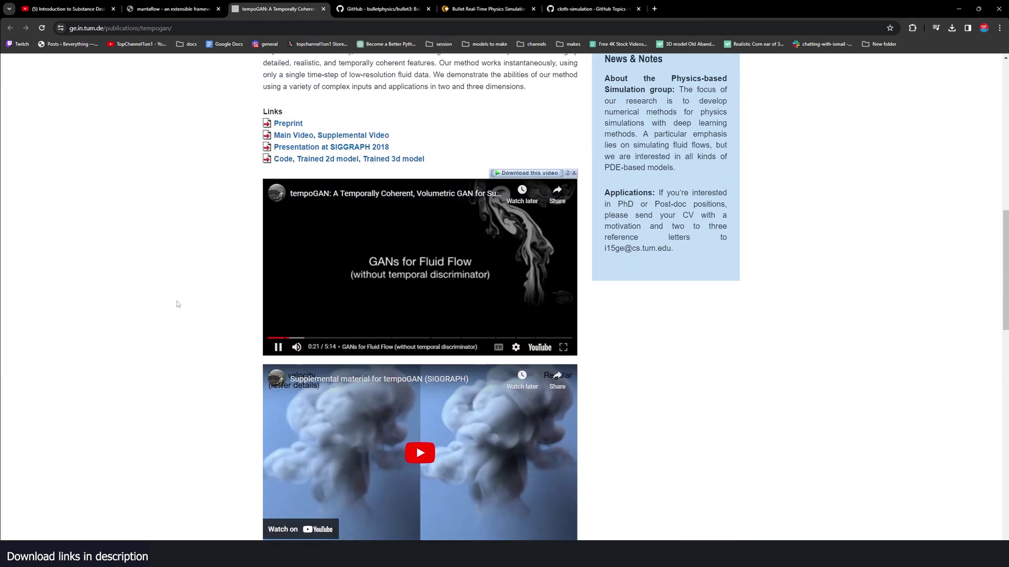
key("ctrl+Tab")
scroll(150, 231, "down", 15)
scroll(151, 235, "down", 20)
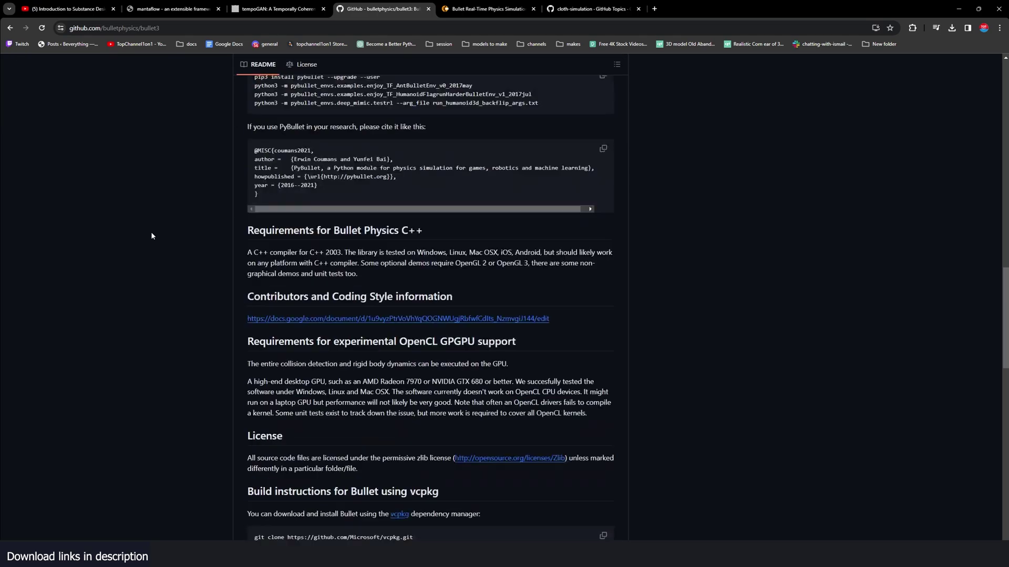
left_click(442, 8)
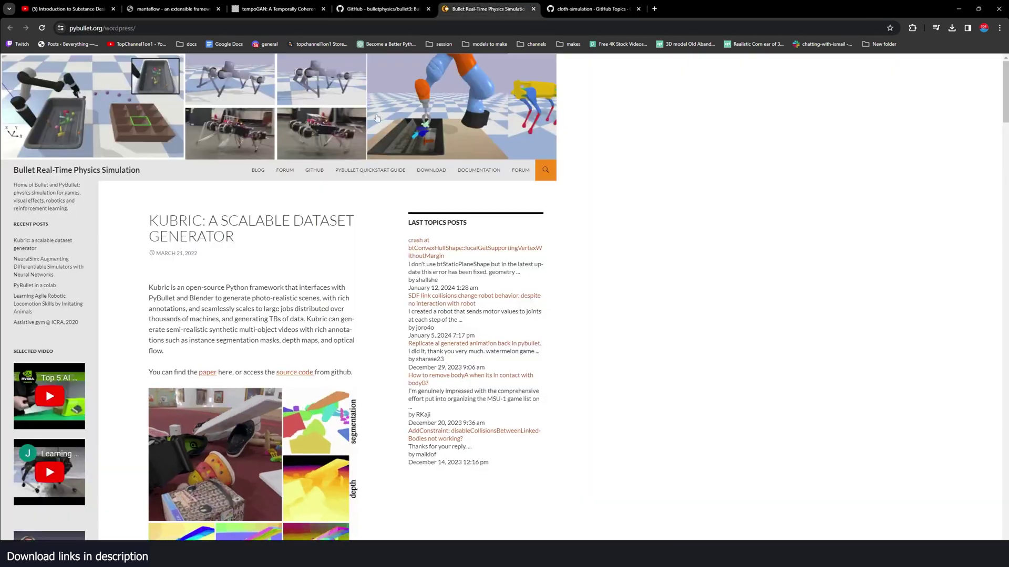
scroll(263, 298, "down", 3)
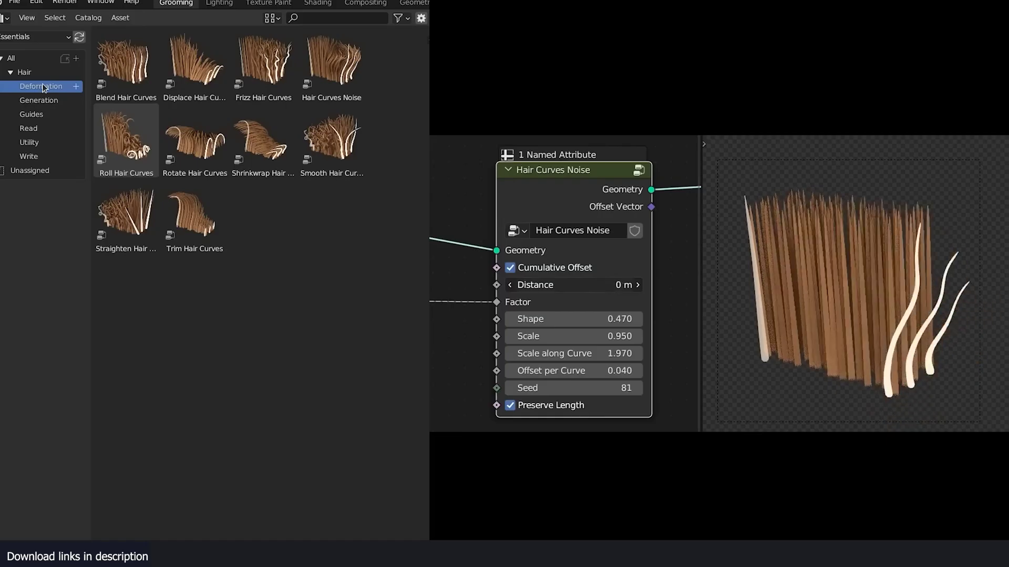
Set the hair noise Distance to 9.5 cm.
mouse_move(578, 285)
left_mouse_down()
mouse_move(620, 284)
mouse_move(602, 303)
left_mouse_up()
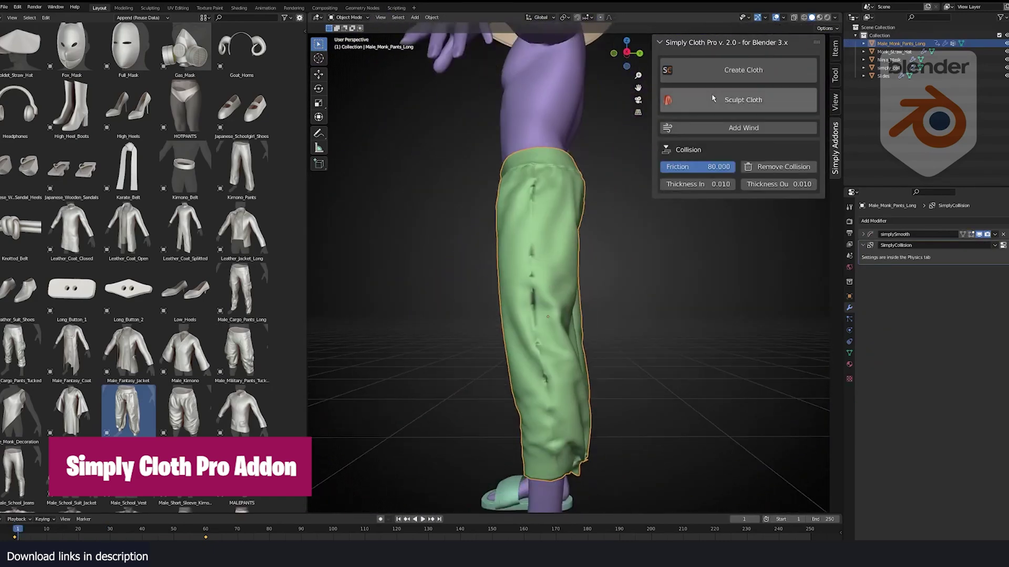
Start Sculpt Cloth on the pants, then filter the asset browser with 'coa'.
left_click(713, 98)
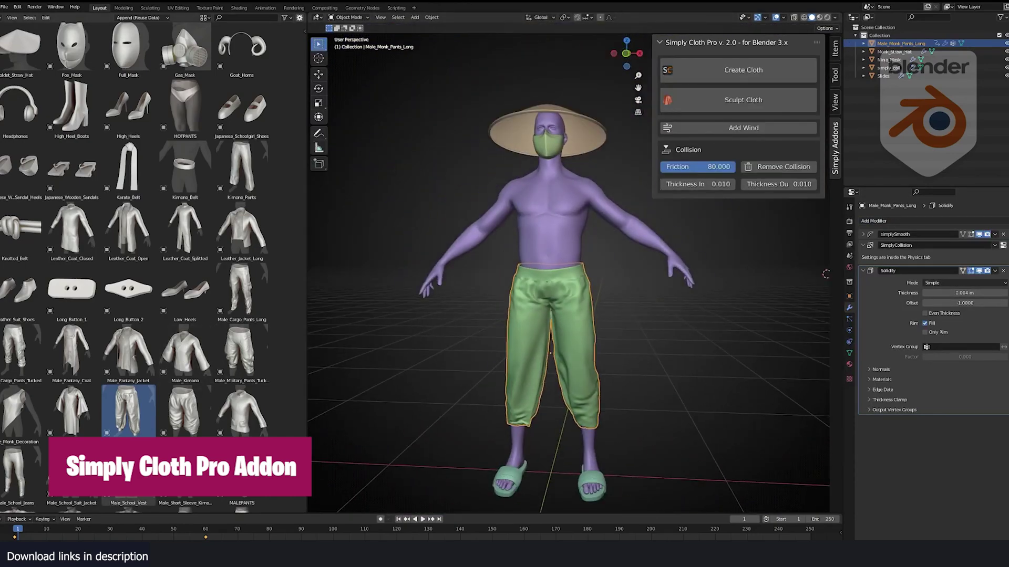
scroll(107, 242, "down", 5)
left_click(243, 19)
type("coa")
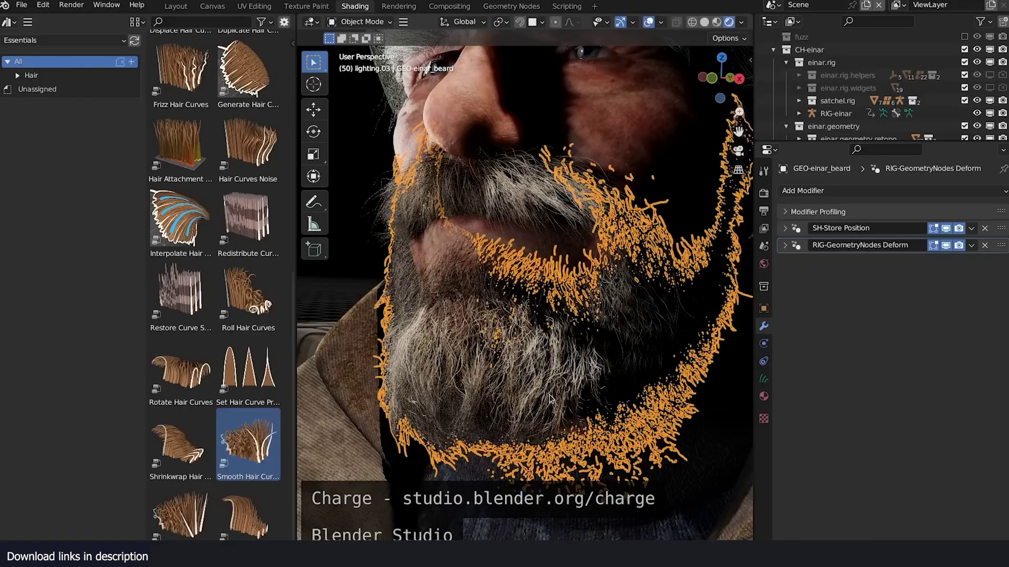
Deselect, drop the Smooth Hair Curves asset onto the beard and set its Amount to -0.471.
key("alt+a")
left_click_drag(453, 374, 467, 366)
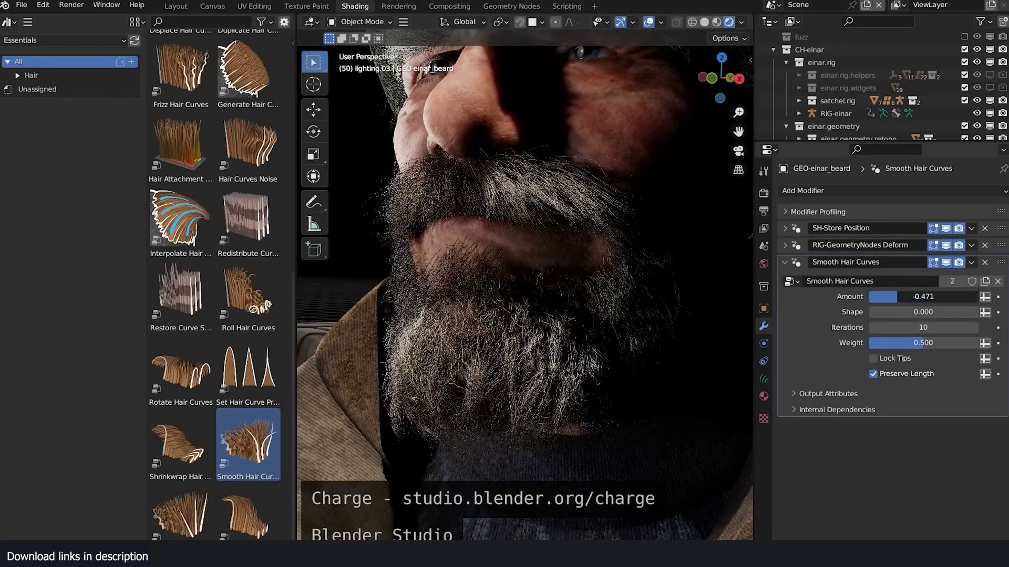
left_click_drag(904, 301, 935, 300)
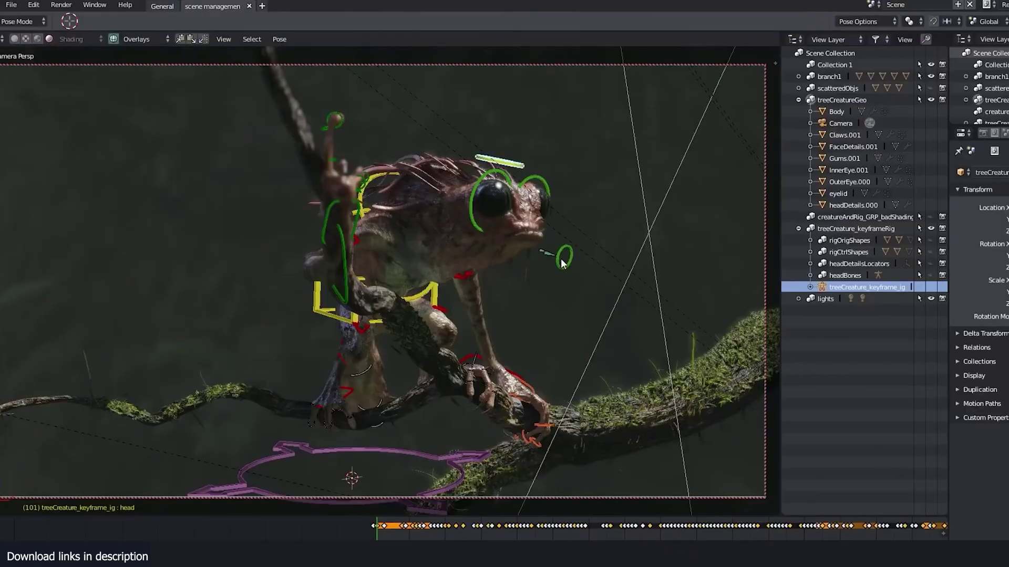
Move the tree creature's head bone in Pose Mode.
key("g")
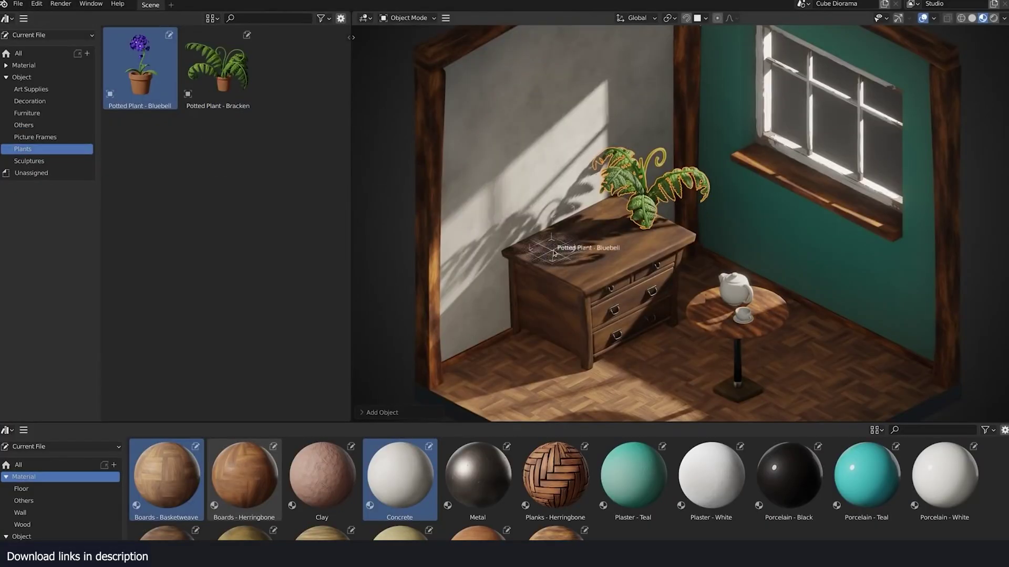
scroll(391, 518, "down", 2)
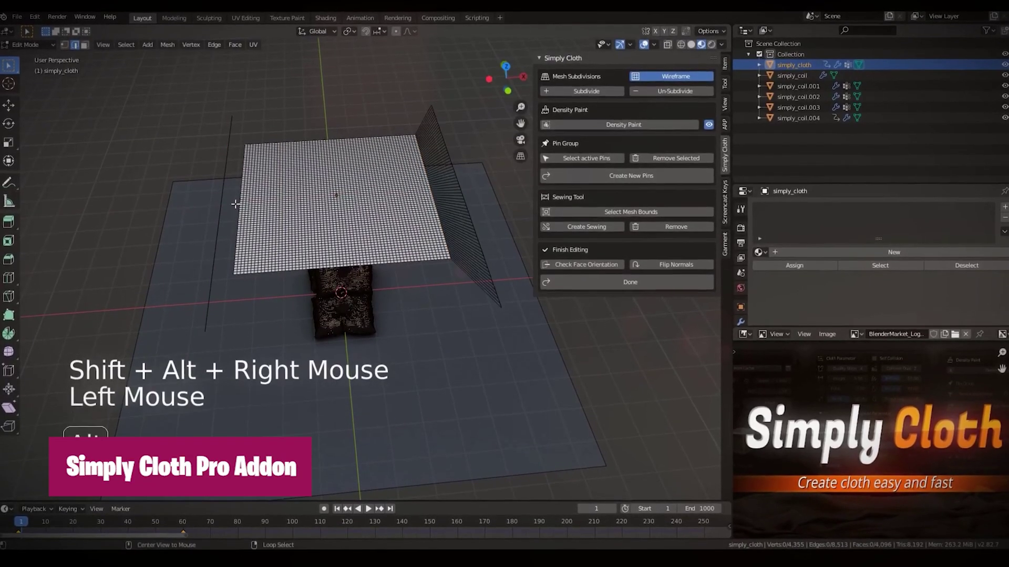
Duplicate the plane into side walls, create the pin group, then play and reset the cloth simulation.
key("1")
key("a")
key("a")
key("a")
key("c")
left_click(583, 160)
left_click(630, 282)
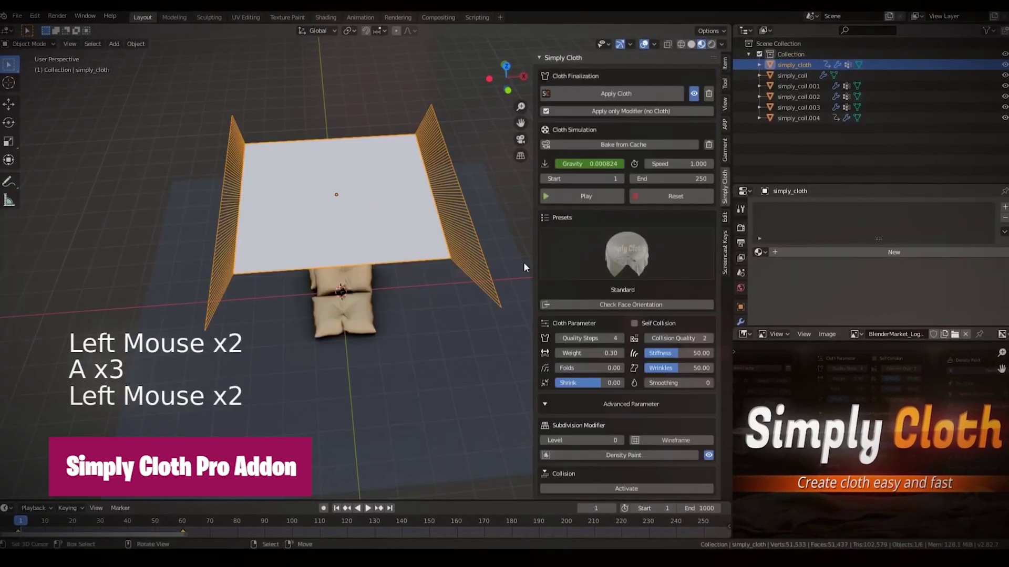
left_click(586, 196)
left_click(559, 198)
Scale the cloth's side walls in Edit Mode, then orbit around the draping cloth.
key("Tab")
key("a")
key("a")
key("a")
key("s")
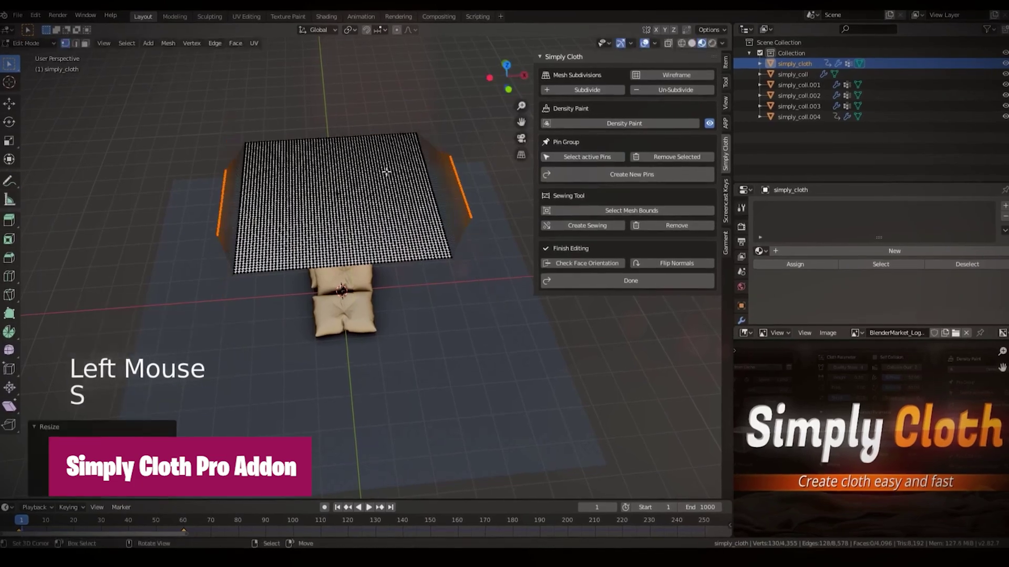
key("Tab")
scroll(384, 232, "up", 3)
middle_click_drag(390, 229, 377, 234)
scroll(376, 234, "down", 2)
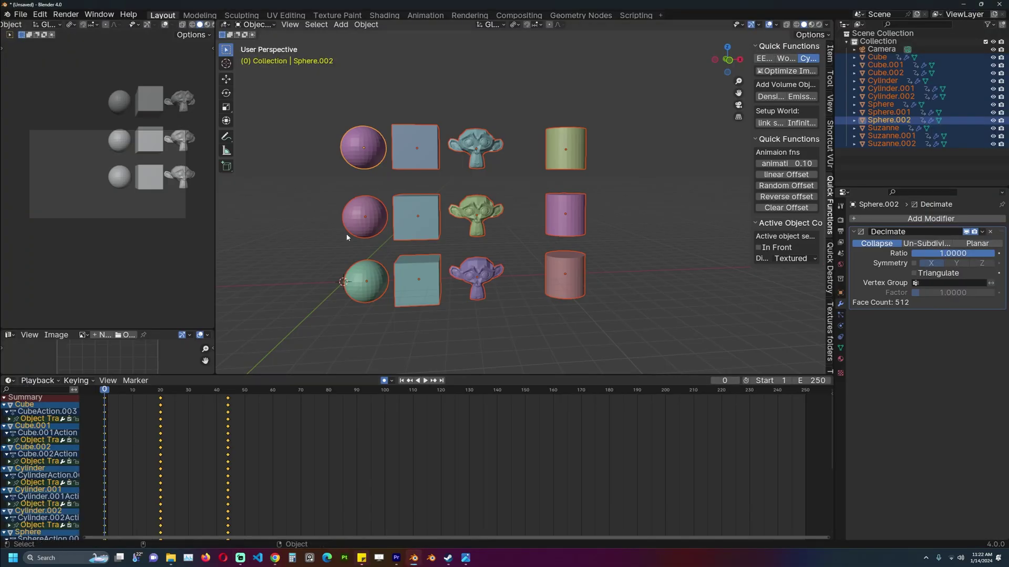
Zoom out and play the timeline to watch the offset animation of the object rows.
scroll(452, 212, "down", 3)
key("space")
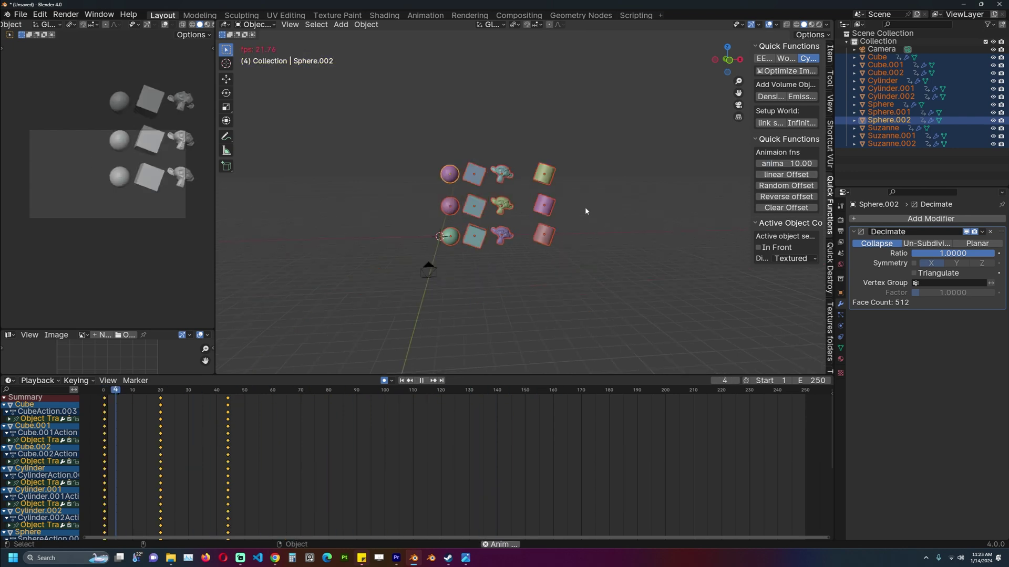